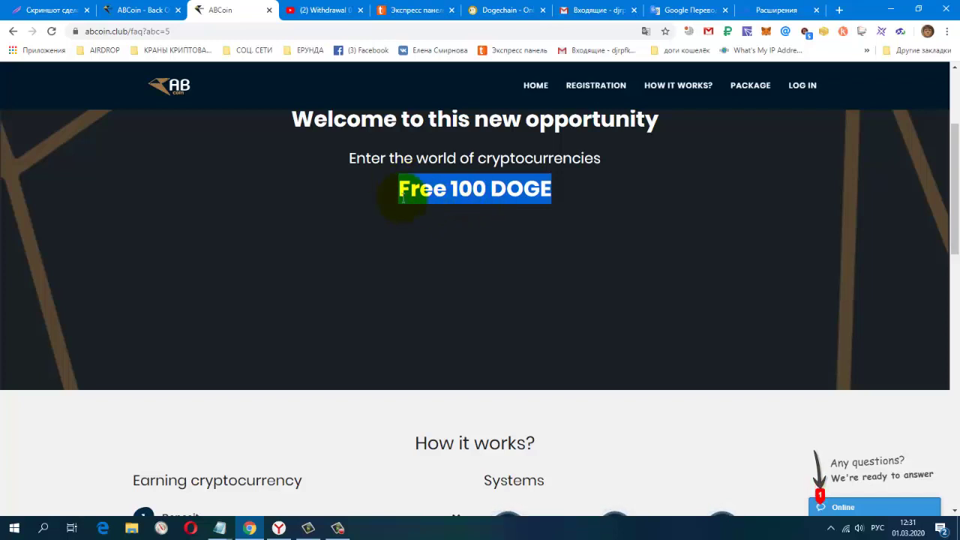
# - Review the How it works section and the Bitcoin, Ethereum, Litecoin and Doge investment packages on the ABCoin landing page
pyautogui.scroll(-4, 547, 213)
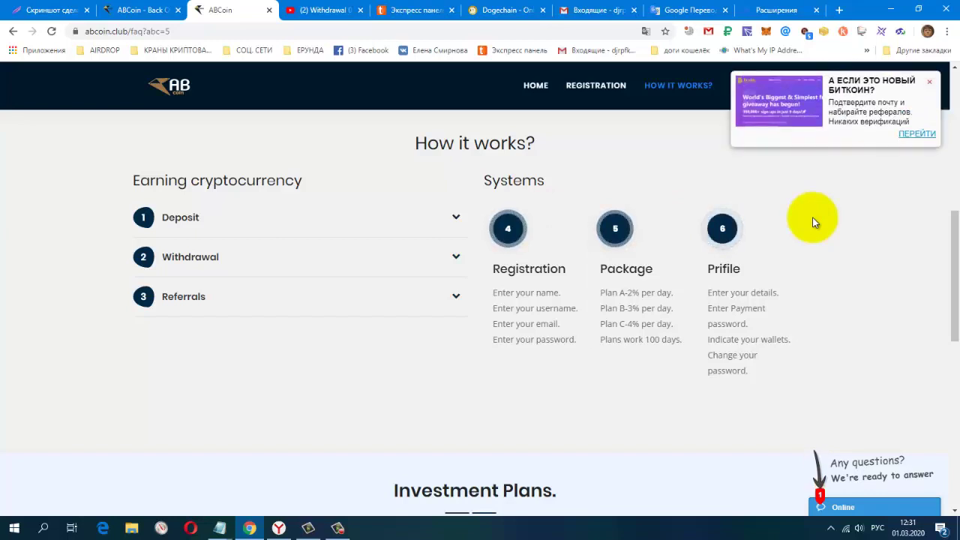
pyautogui.click(928, 85)
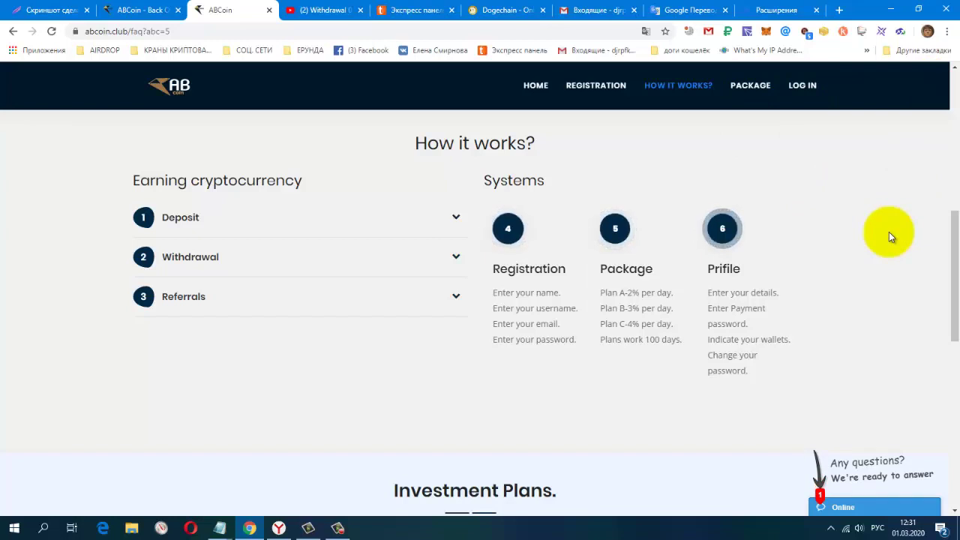
pyautogui.scroll(-1, 861, 171)
pyautogui.scroll(-5, 861, 171)
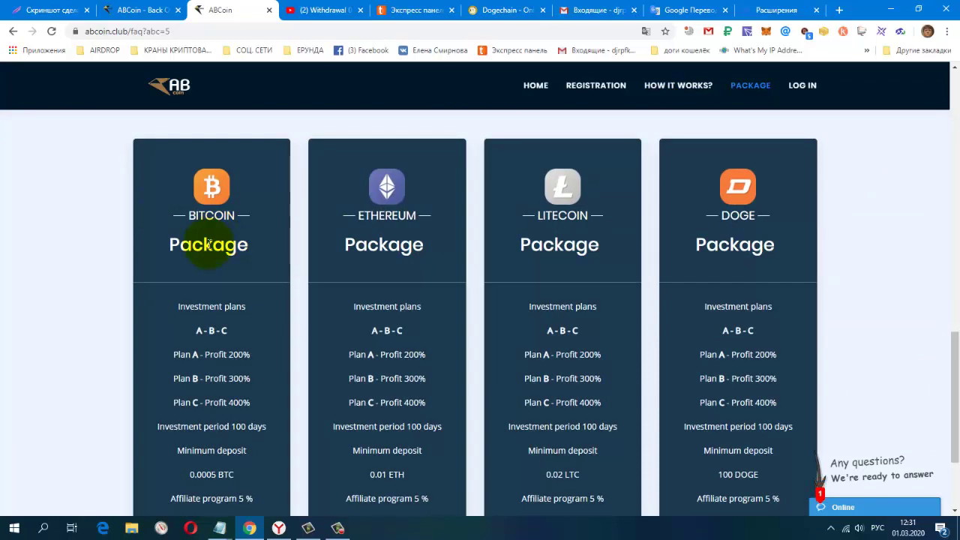
pyautogui.scroll(-1, 178, 176)
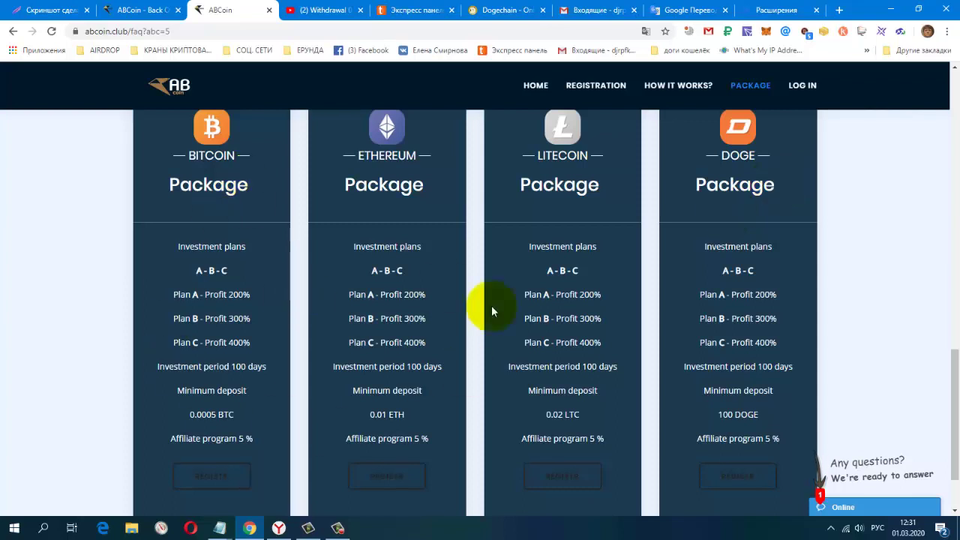
pyautogui.scroll(-1, 791, 332)
pyautogui.scroll(10, 790, 331)
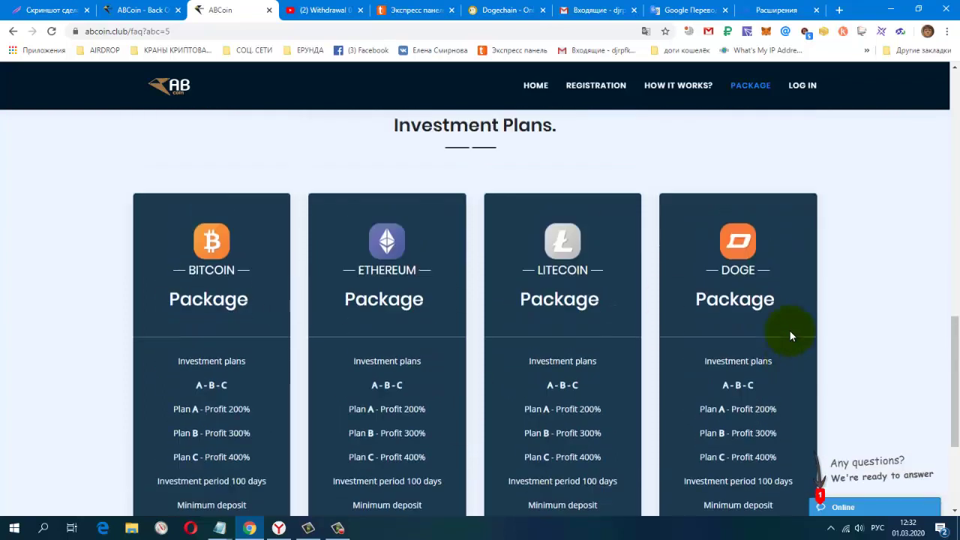
pyautogui.scroll(3, 789, 336)
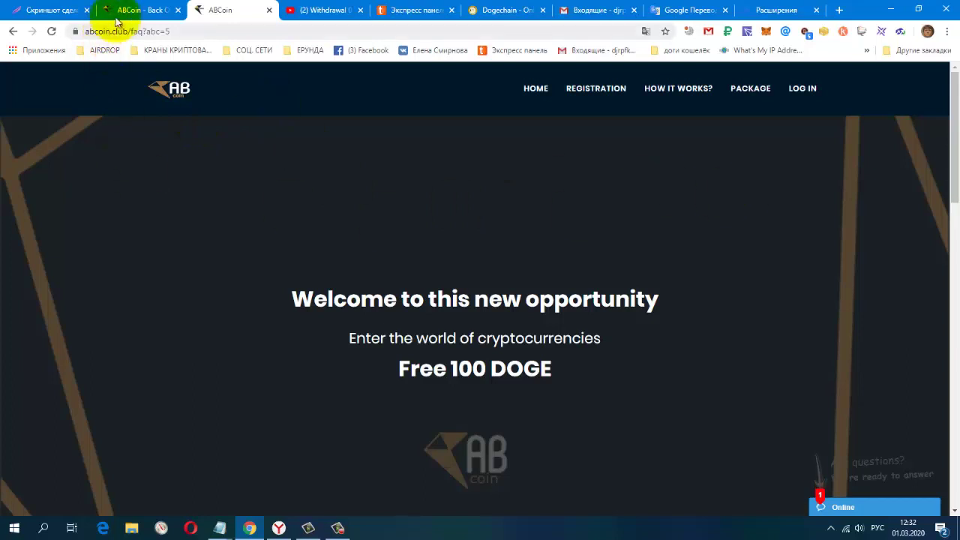
# - Switch to the account's back office and examine the coin balances, personal referral link and recent activity
pyautogui.click(138, 13)
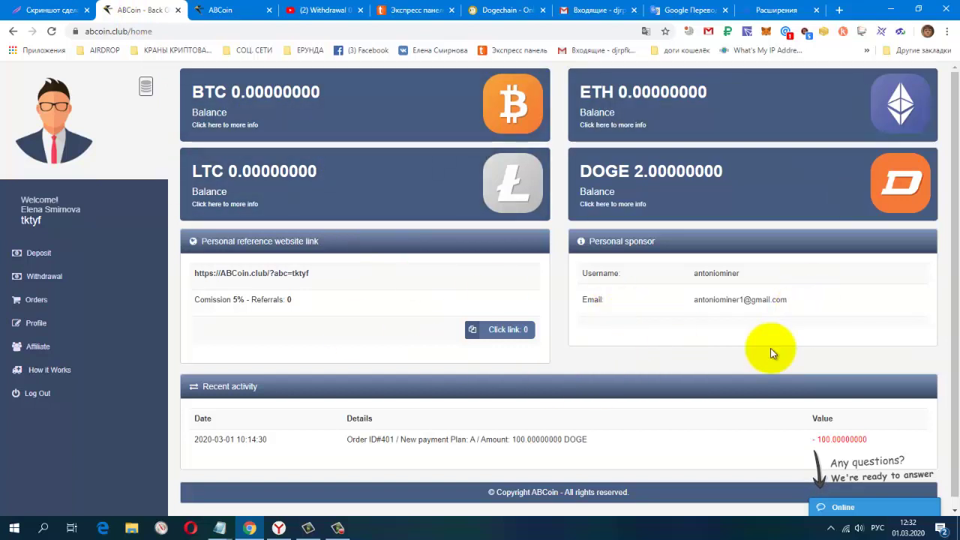
pyautogui.click(633, 172)
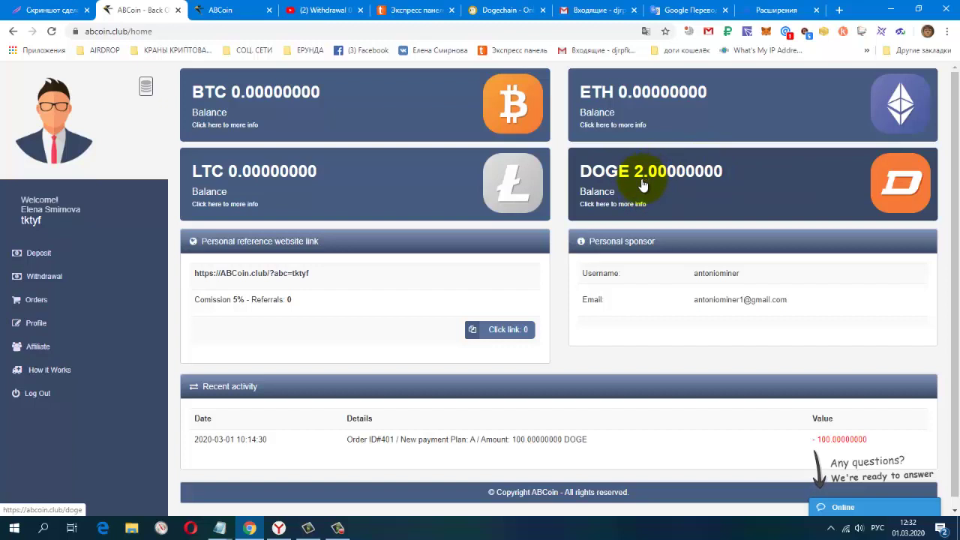
pyautogui.moveTo(331, 273); pyautogui.dragTo(192, 273)
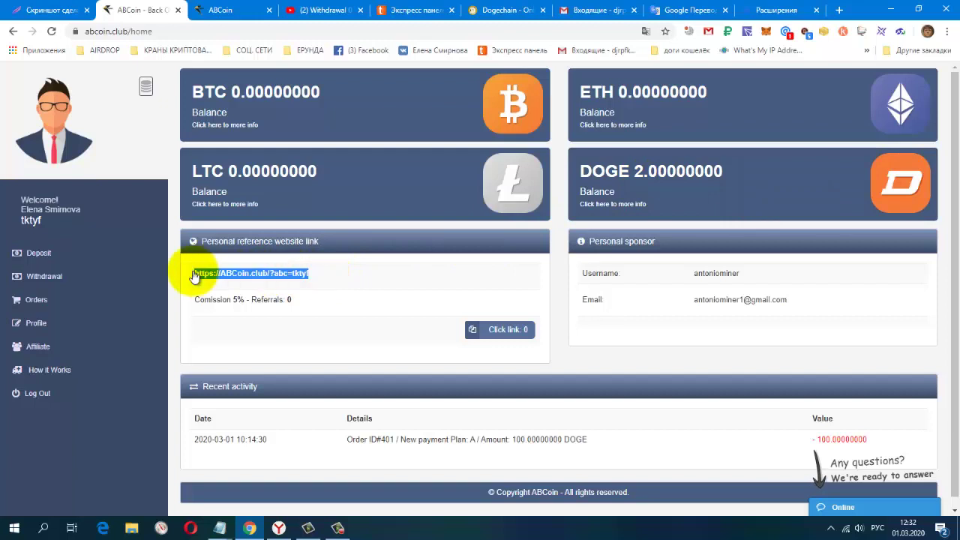
pyautogui.click(172, 326)
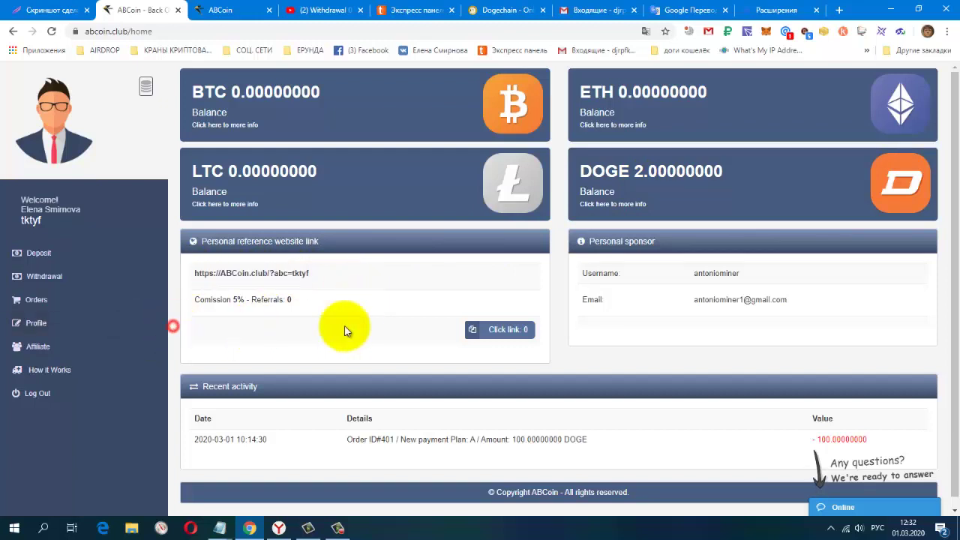
pyautogui.scroll(-1, 398, 375)
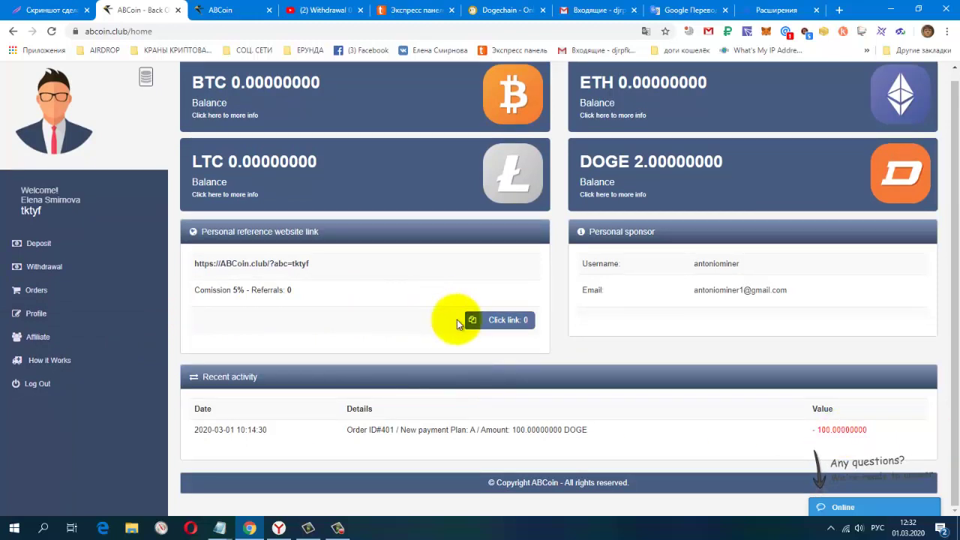
pyautogui.scroll(1, 457, 319)
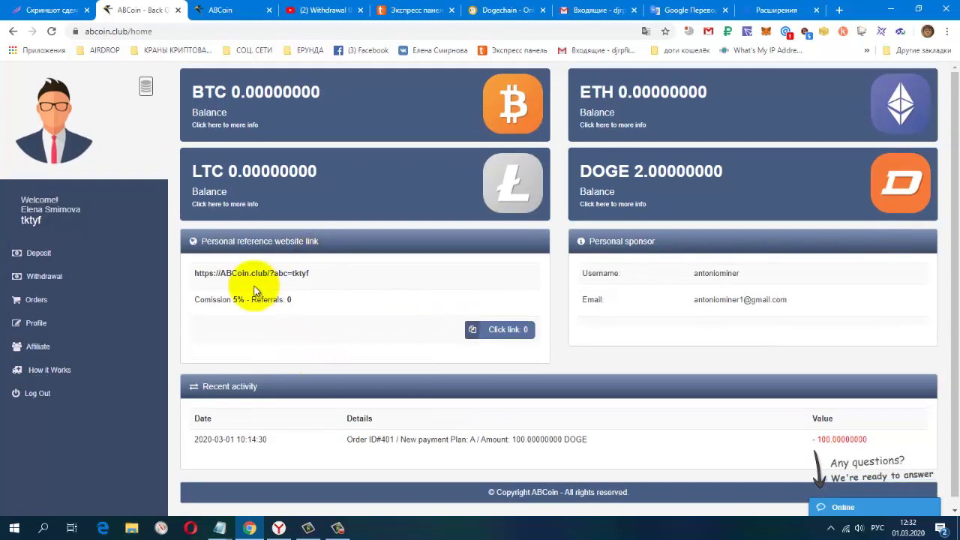
# - Open the DOGE withdrawal page and read the minimum withdrawal amount and fee
pyautogui.click(39, 284)
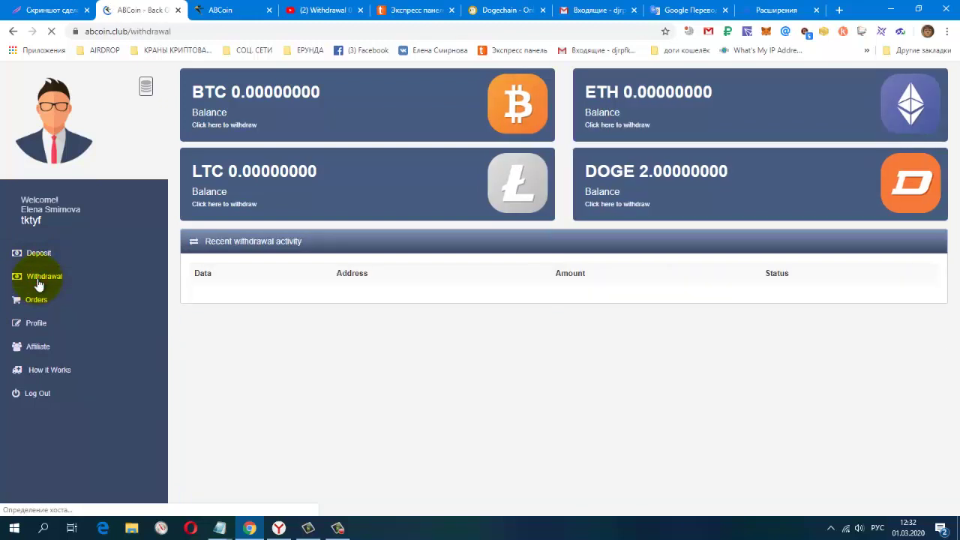
pyautogui.click(675, 182)
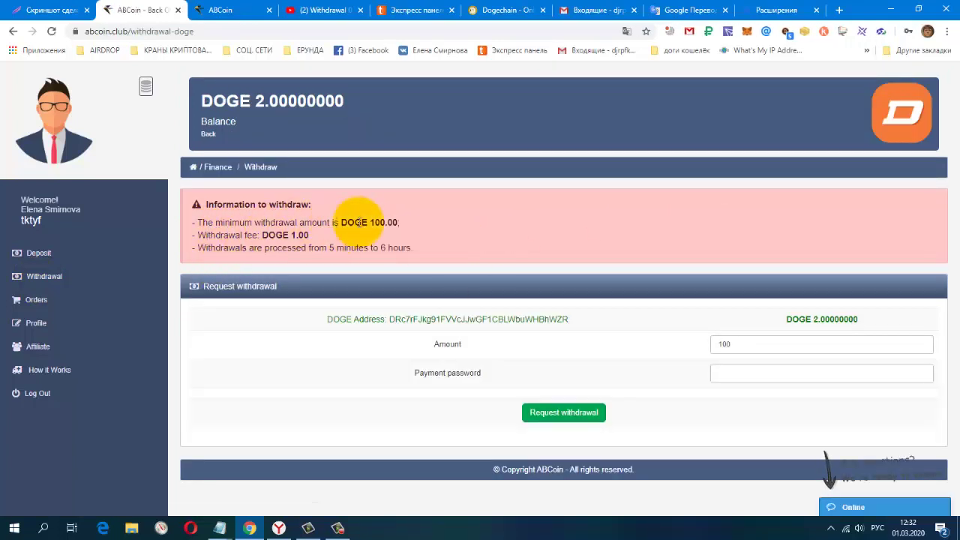
pyautogui.moveTo(367, 223); pyautogui.dragTo(412, 222)
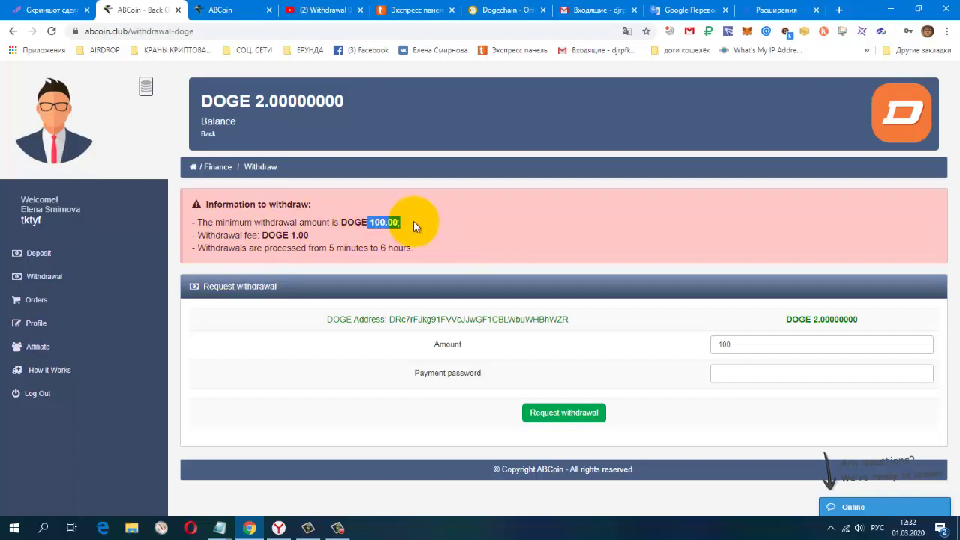
pyautogui.click(294, 235)
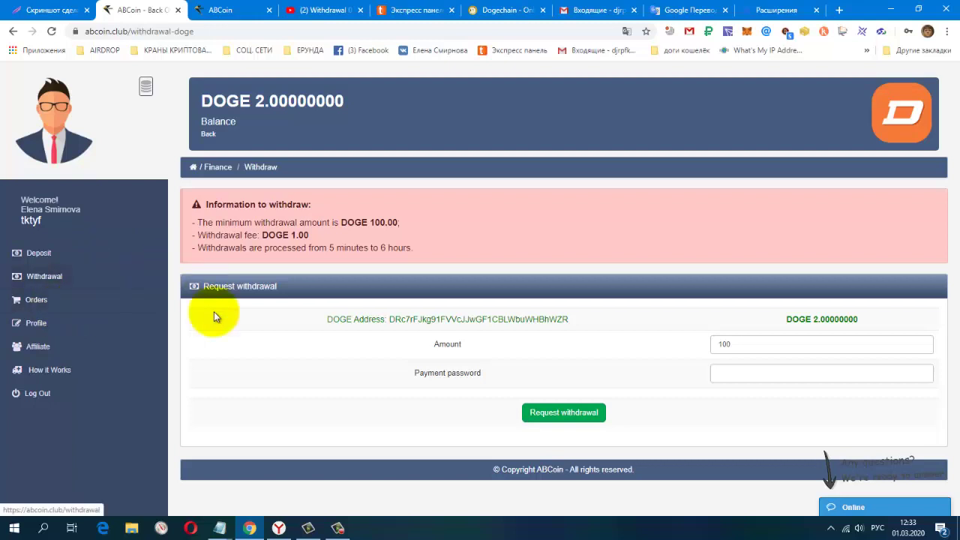
# - Translate the page into Russian and open the wallet addresses in the account profile
pyautogui.rightClick(217, 341)
pyautogui.click(255, 441)
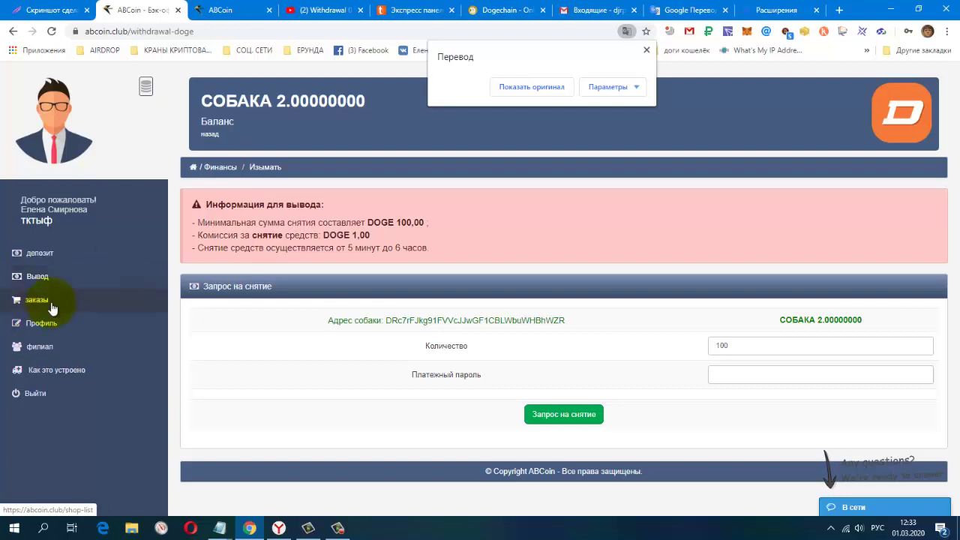
pyautogui.click(43, 323)
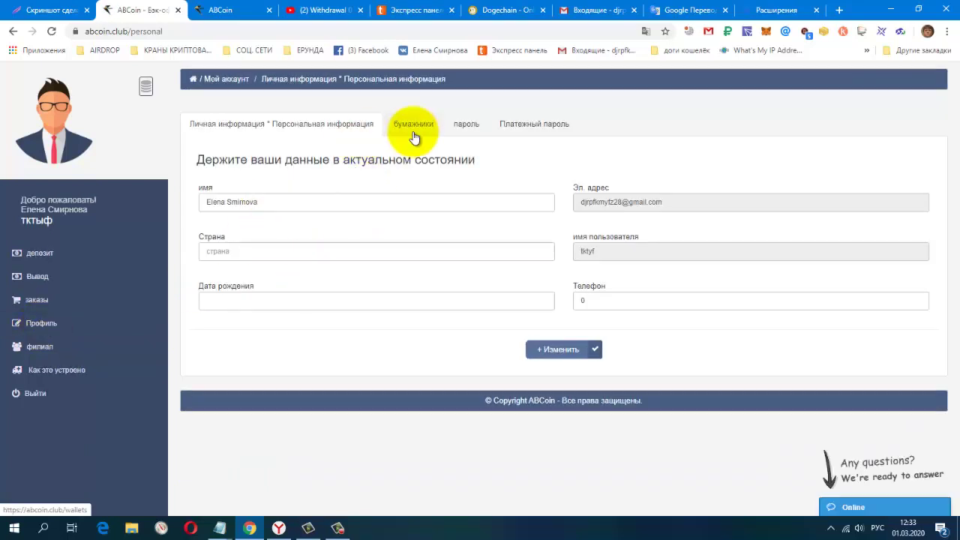
pyautogui.click(418, 133)
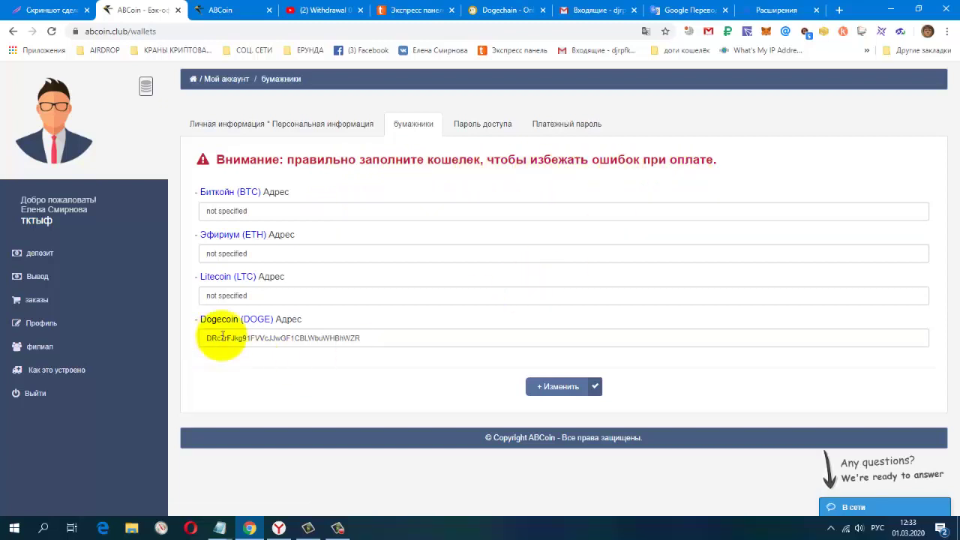
# - Clear the placeholder text from the Litecoin (LTC) address field in the wallet settings
pyautogui.click(386, 333)
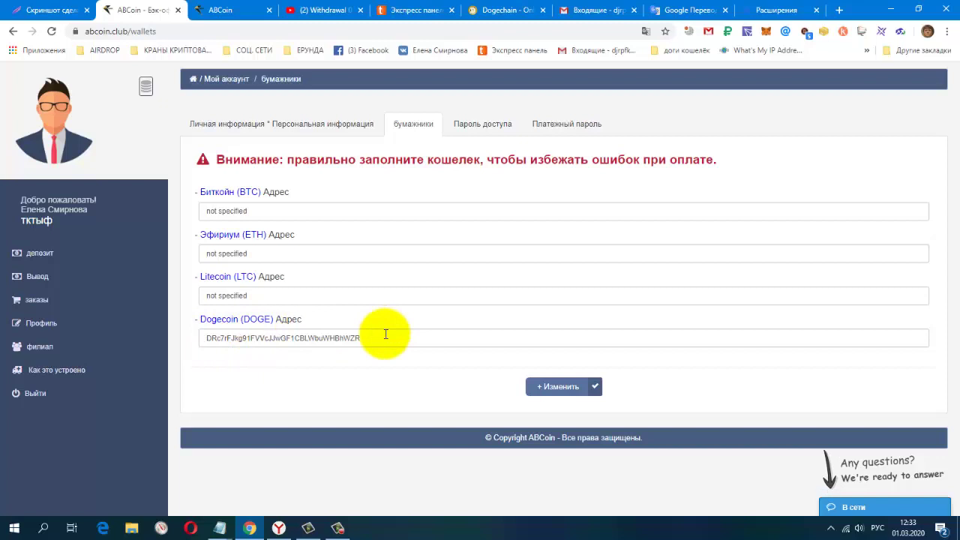
pyautogui.click(312, 290)
pyautogui.press('BackSpace')
pyautogui.press('BackSpace')
pyautogui.press('BackSpace')
pyautogui.press('BackSpace')
pyautogui.press('BackSpace')
pyautogui.press('BackSpace')
pyautogui.press('BackSpace')
pyautogui.press('BackSpace')
pyautogui.press('BackSpace')
pyautogui.press('BackSpace')
pyautogui.press('BackSpace')
pyautogui.press('BackSpace')
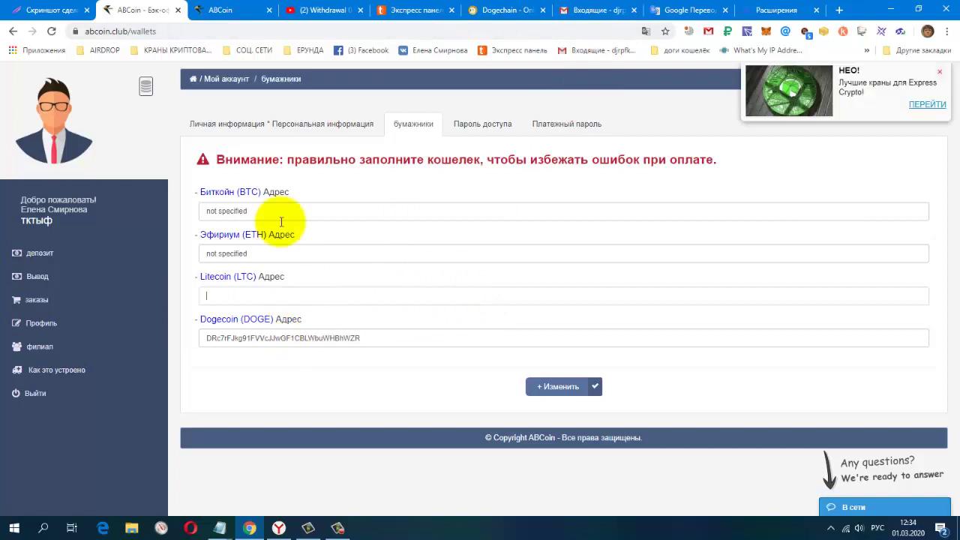
# - View the direct referrals list and the profile's forms for changing the access password and payment password
pyautogui.click(42, 350)
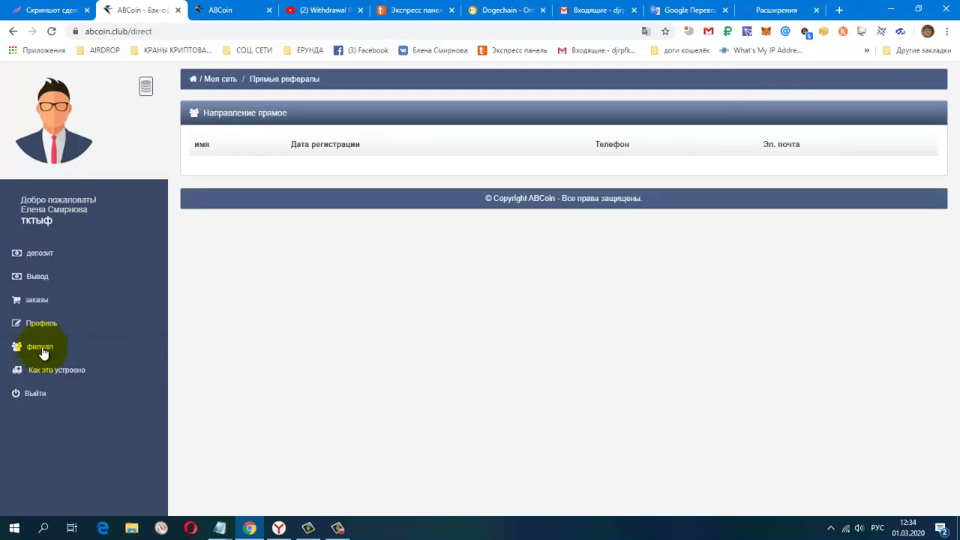
pyautogui.click(53, 328)
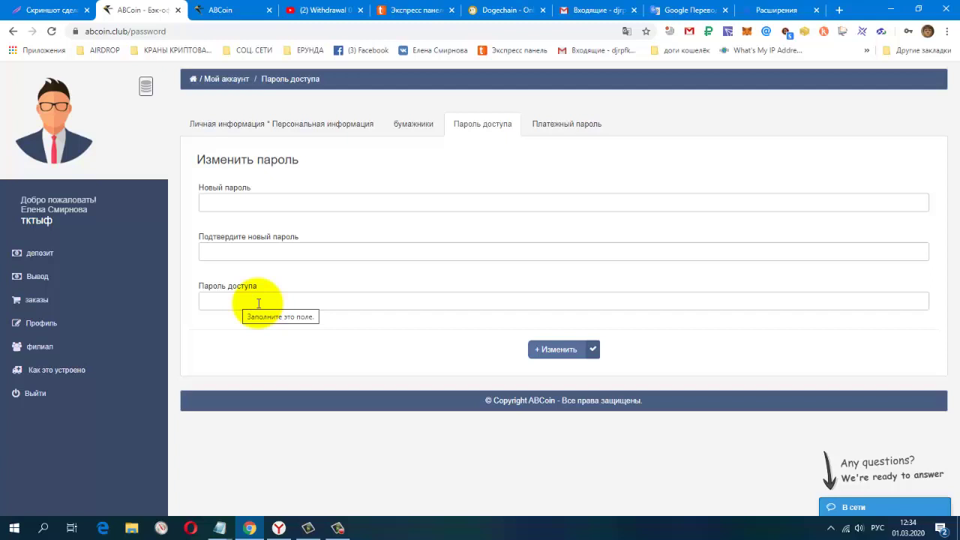
pyautogui.click(557, 129)
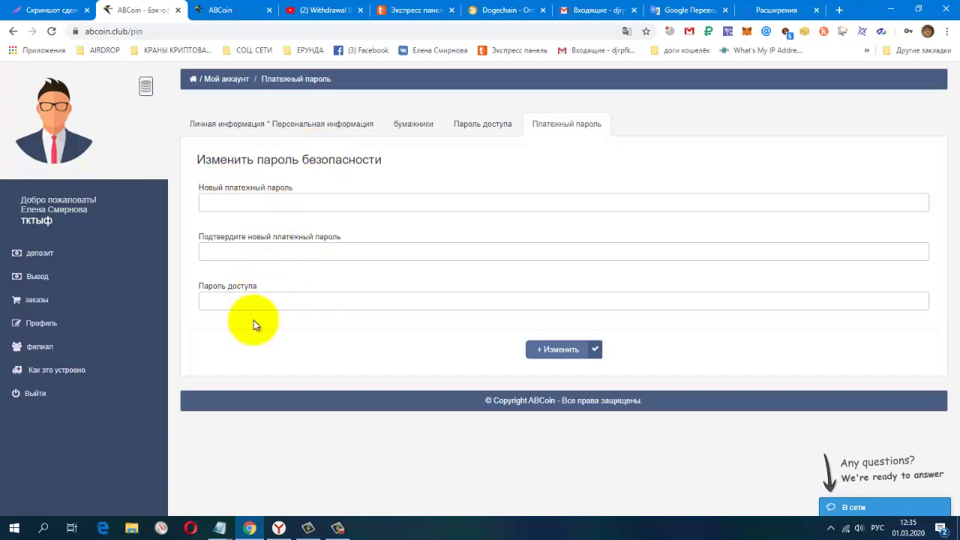
pyautogui.click(496, 129)
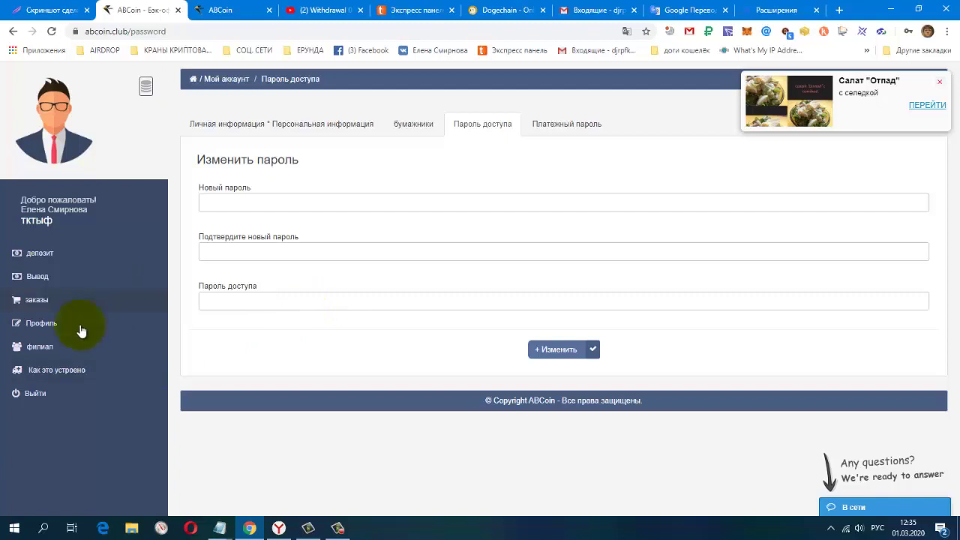
# - Open the How it works page from the account, look it over and return to the back office
pyautogui.click(62, 370)
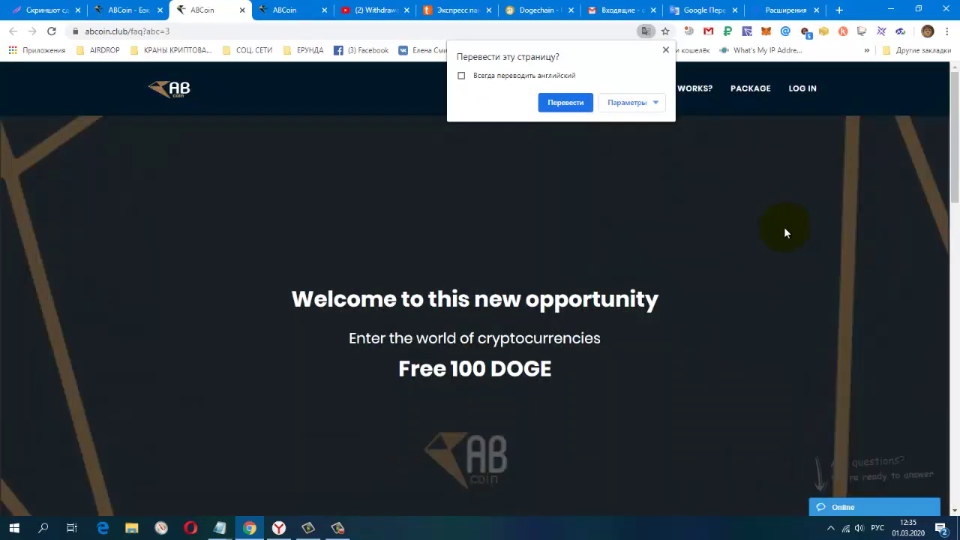
pyautogui.scroll(-3, 783, 229)
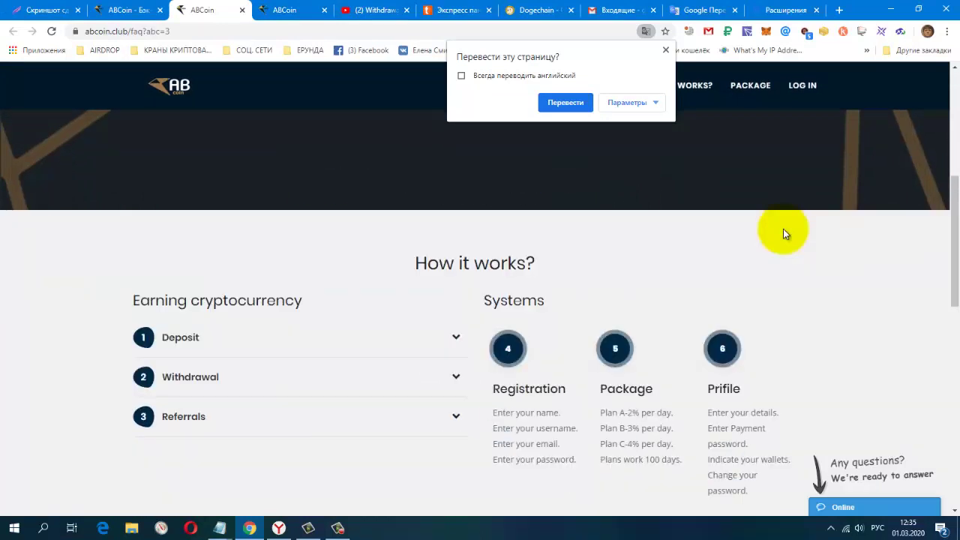
pyautogui.scroll(5, 163, 112)
pyautogui.click(120, 10)
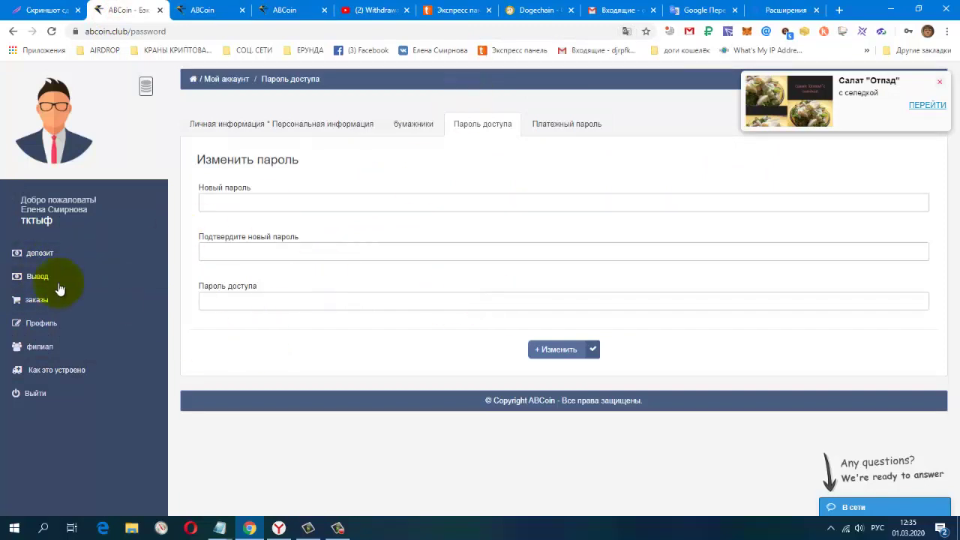
# - Check the account overview with its recent activity and the list of purchased plans under orders
pyautogui.click(39, 255)
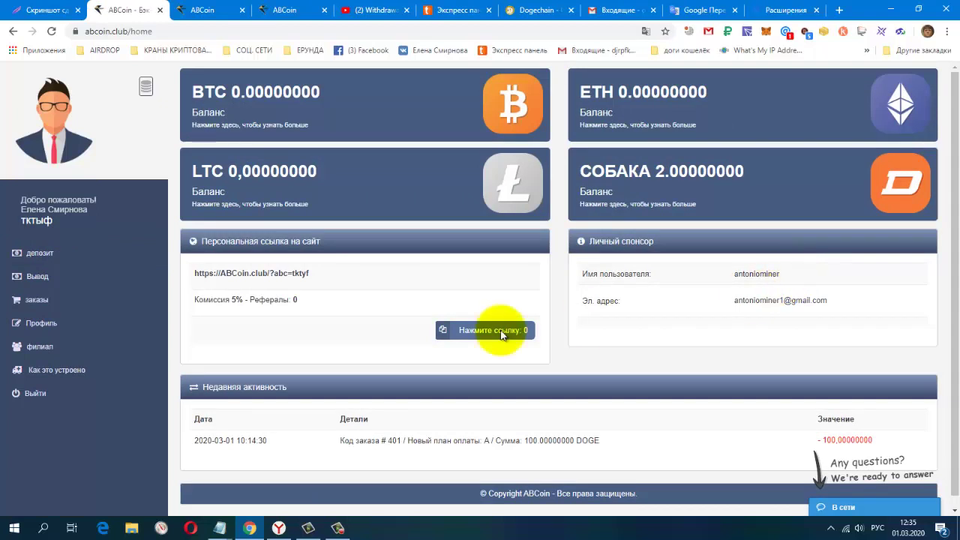
pyautogui.scroll(-1, 802, 293)
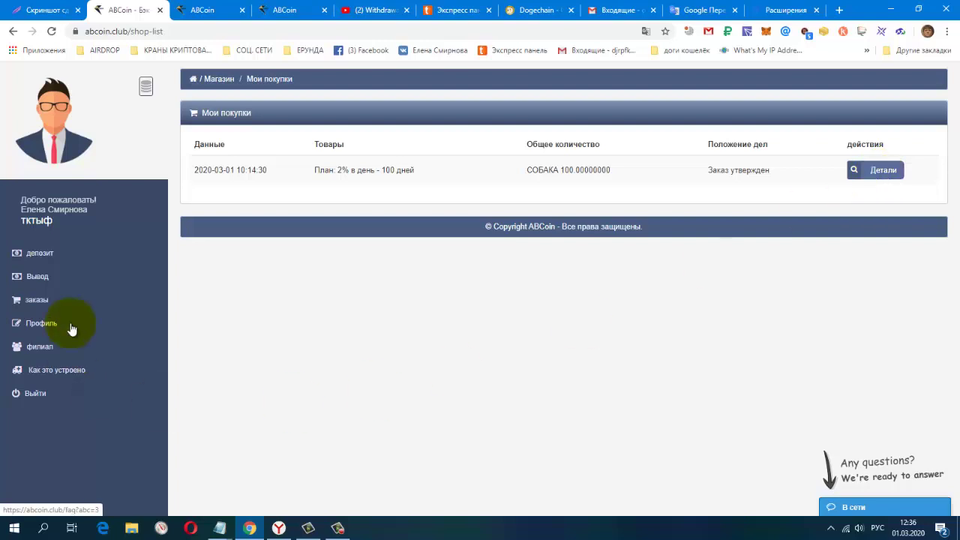
# - Open the DOGE balance details, review the active orders' profit, and check the deposit limits of Plan A
pyautogui.click(41, 255)
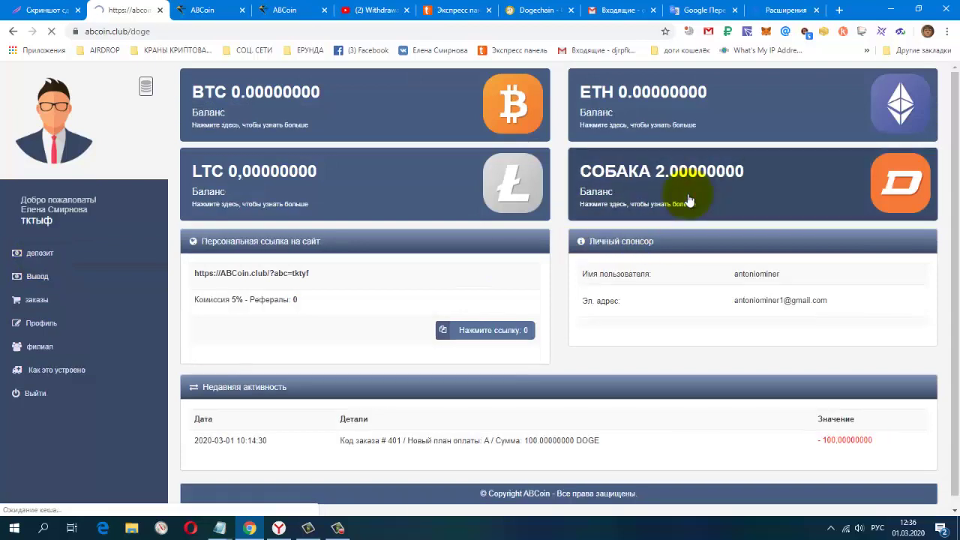
pyautogui.click(688, 199)
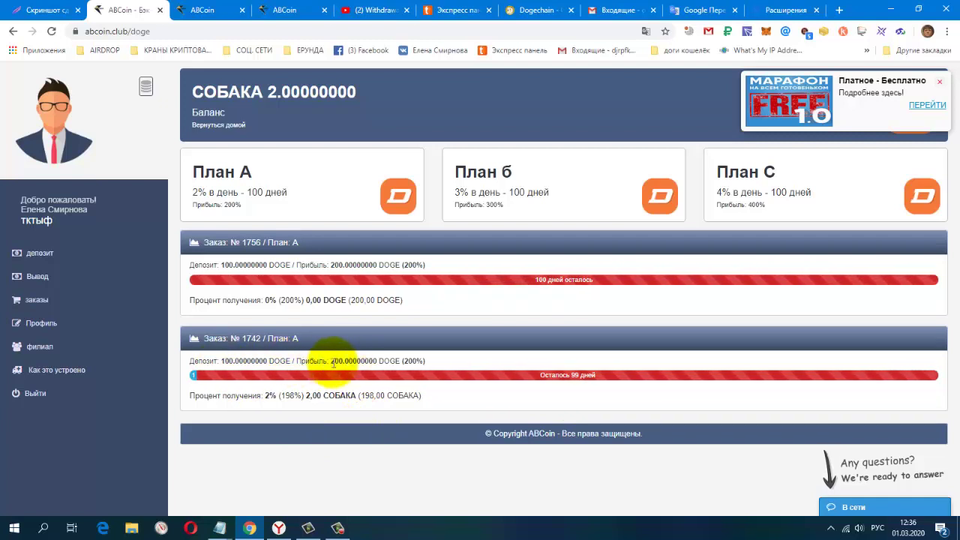
pyautogui.moveTo(330, 363); pyautogui.dragTo(439, 368)
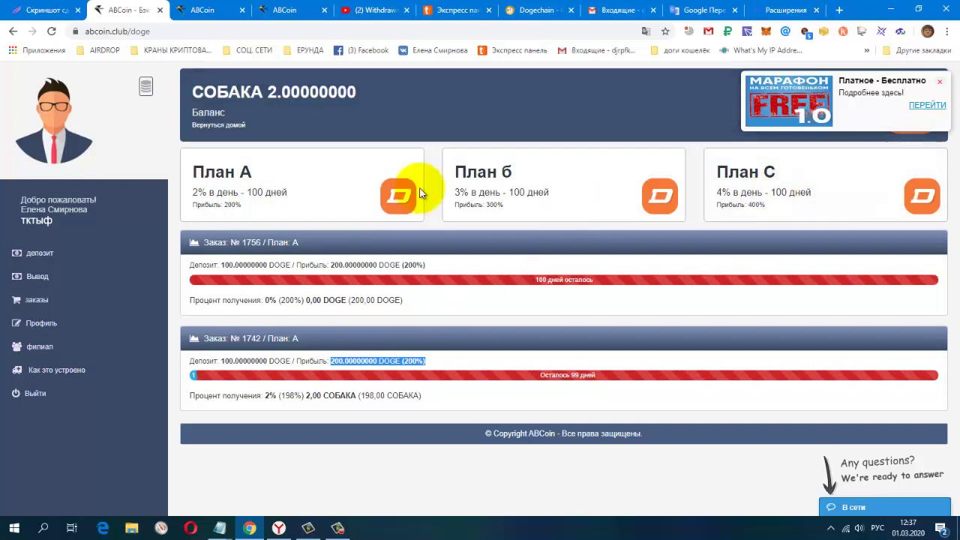
pyautogui.click(310, 196)
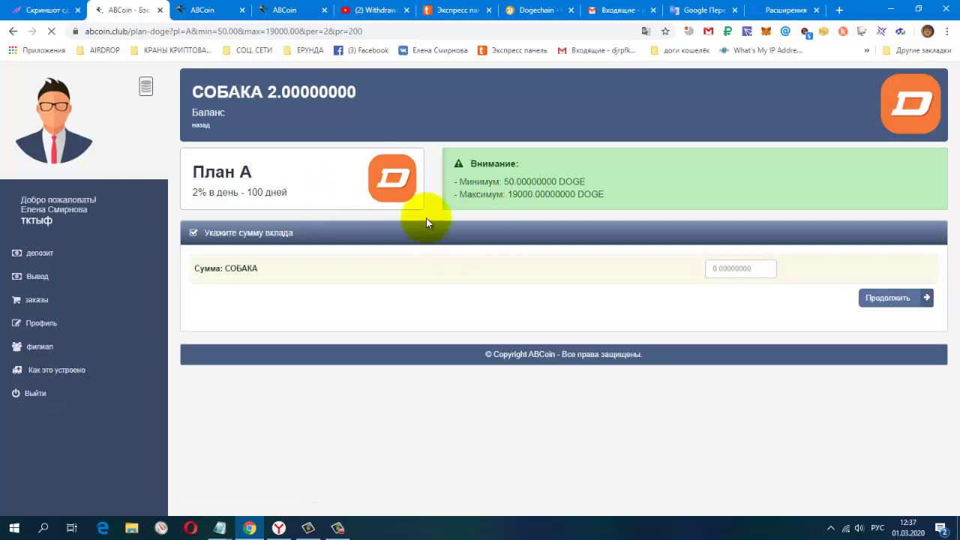
pyautogui.moveTo(504, 182); pyautogui.dragTo(592, 188)
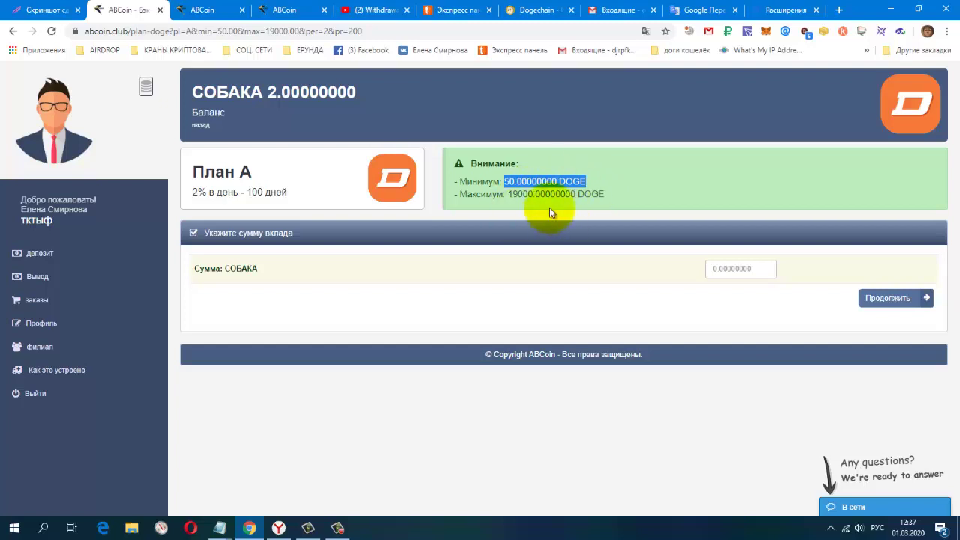
# - Set the Plan A deposit amount to 100 DOGE, restore the page's original language and submit the order
pyautogui.click(730, 272)
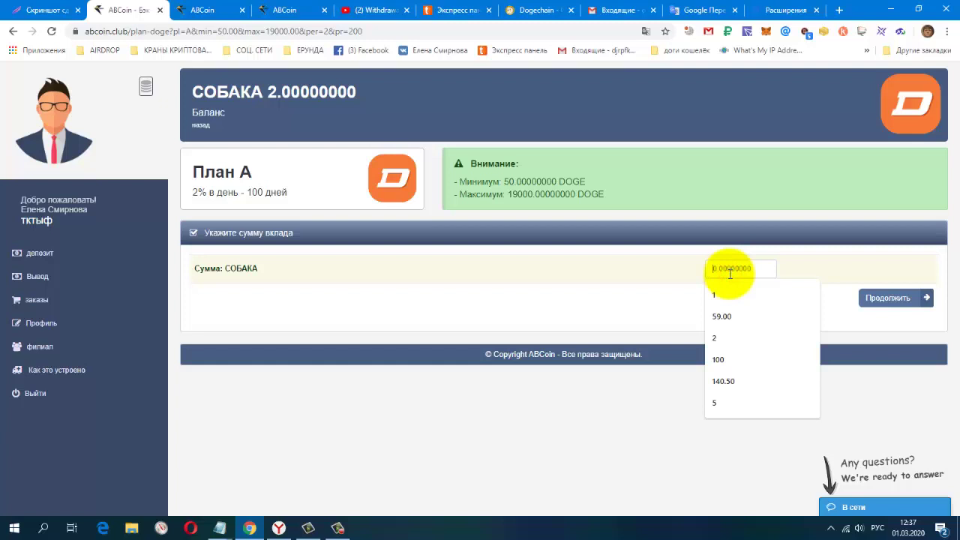
pyautogui.write('100')
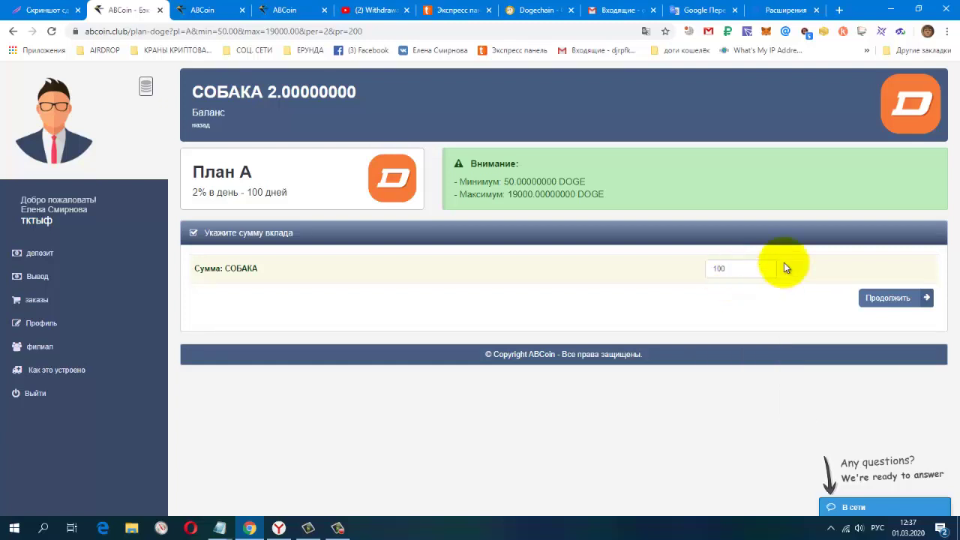
pyautogui.click(642, 36)
pyautogui.click(565, 86)
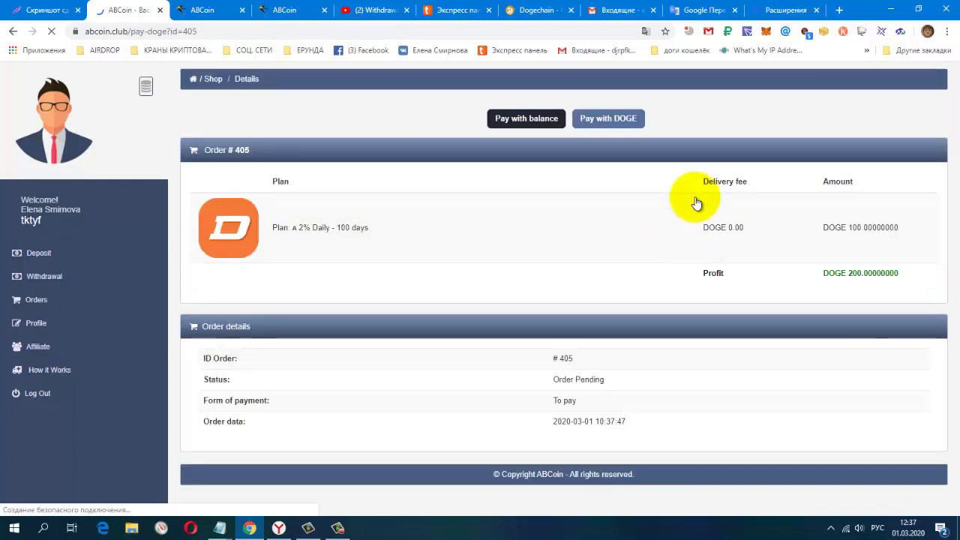
# - Translate the order details page into Russian and switch it back to the original English
pyautogui.click(645, 31)
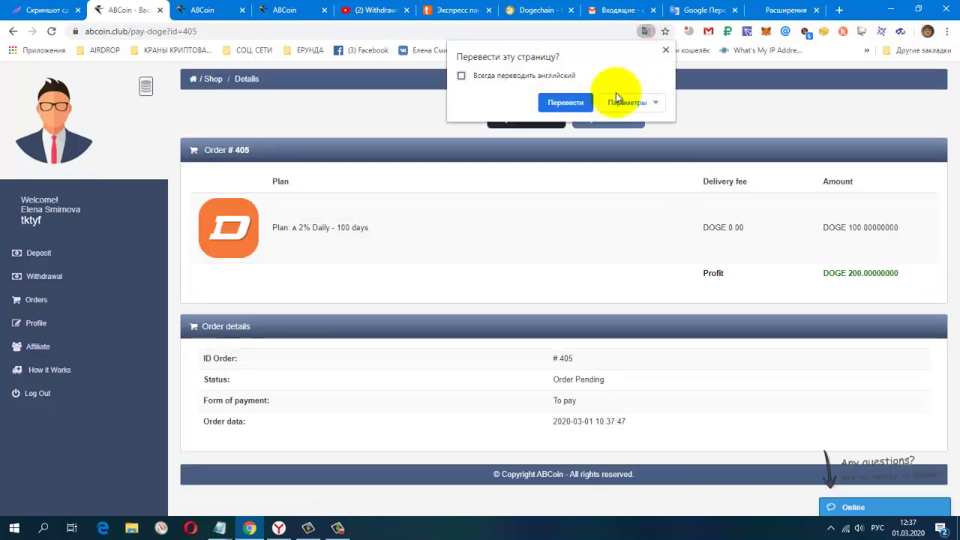
pyautogui.click(580, 102)
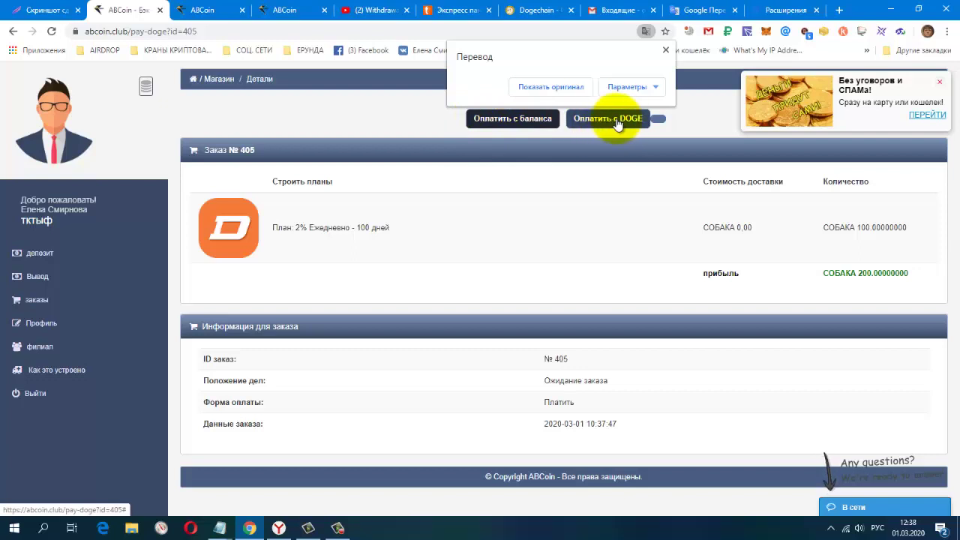
pyautogui.click(556, 90)
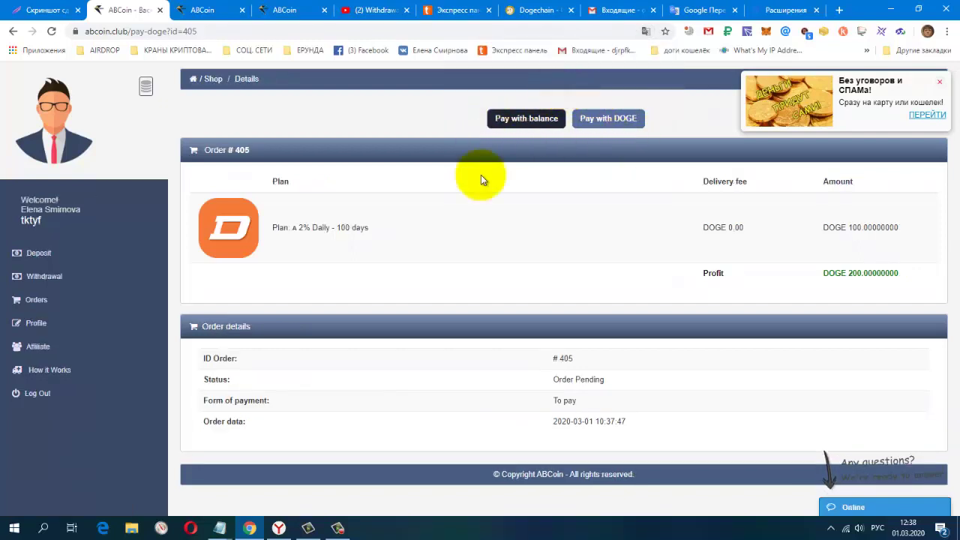
# - Choose to pay the Plan A order with DOGE and copy the wallet address given for the payment
pyautogui.click(618, 123)
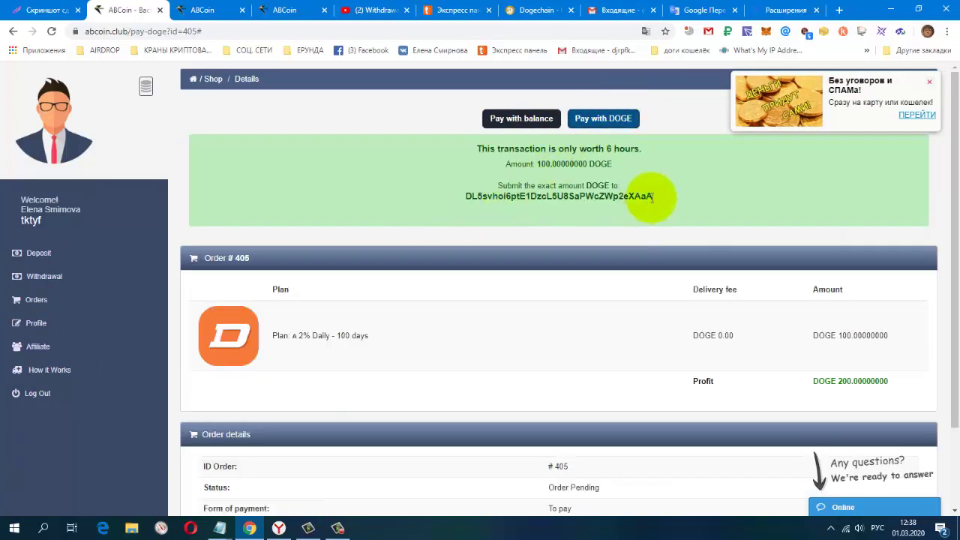
pyautogui.moveTo(656, 195); pyautogui.dragTo(466, 197)
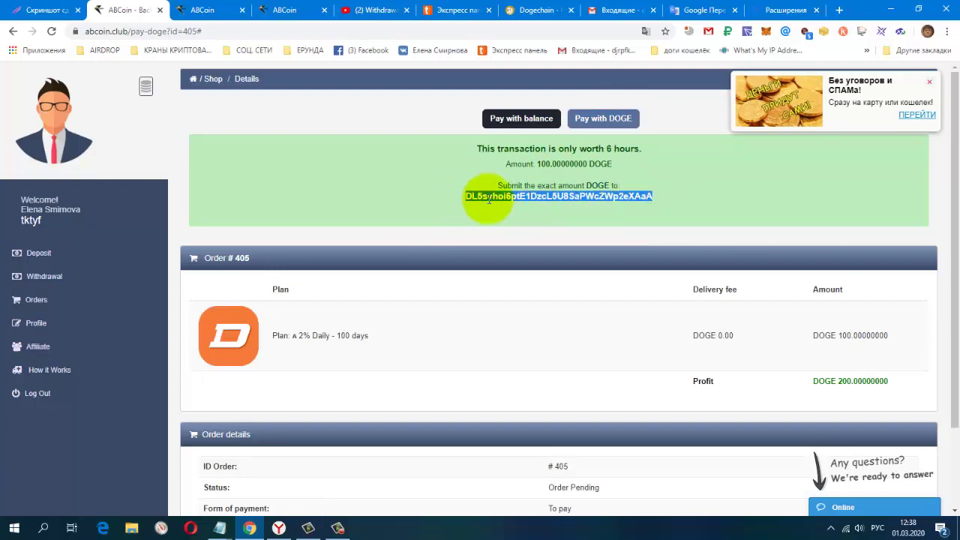
pyautogui.rightClick(488, 197)
pyautogui.click(700, 203)
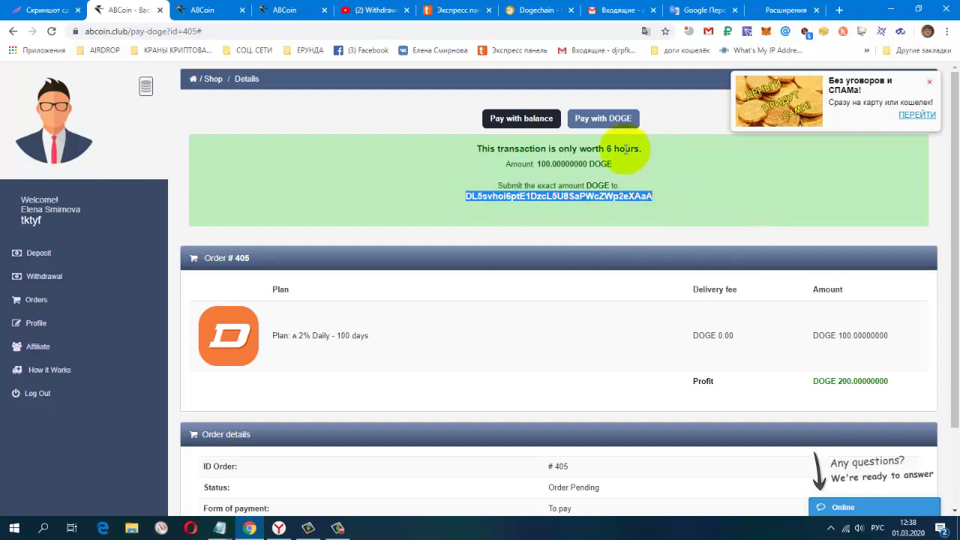
# - Switch to the DogeChain wallet, dismiss the pop-up advertisement and open the form for sending coins
pyautogui.click(539, 10)
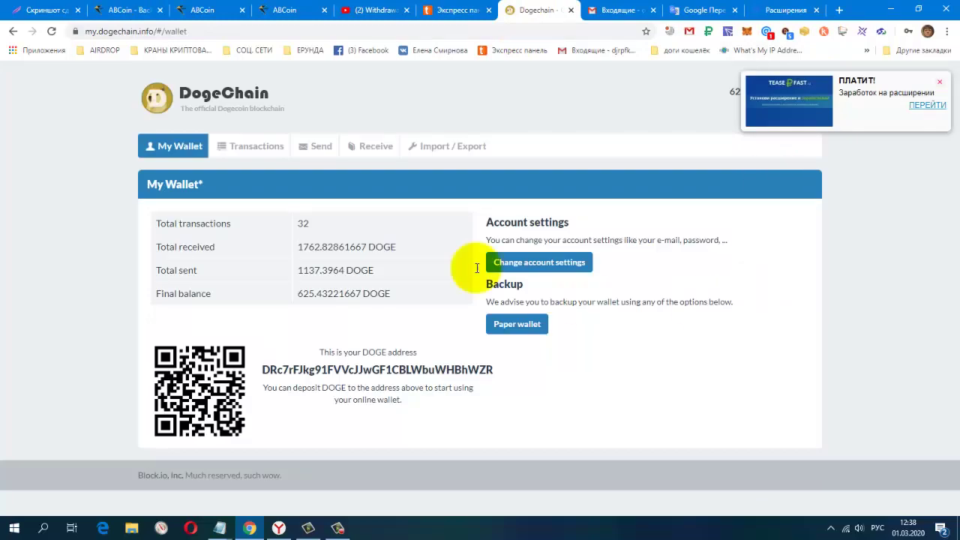
pyautogui.click(317, 146)
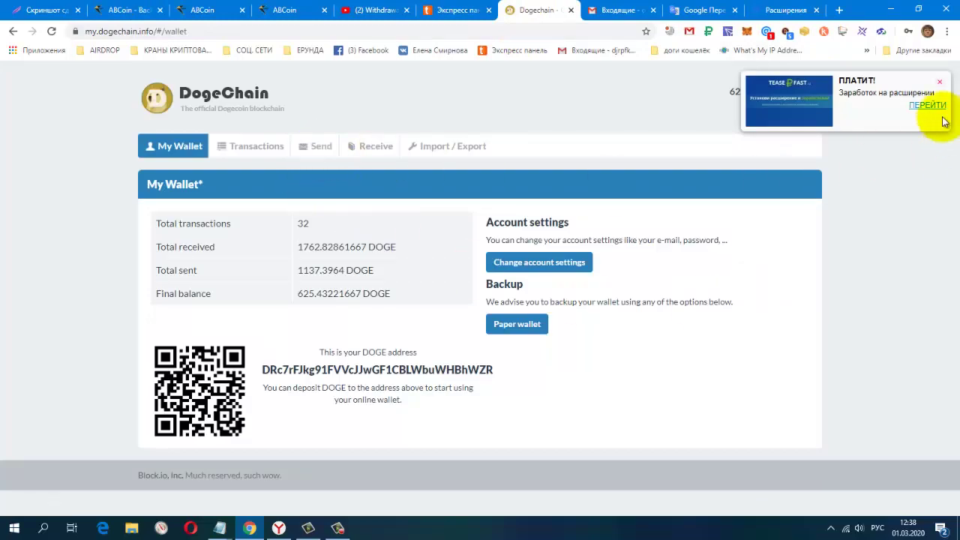
pyautogui.click(941, 85)
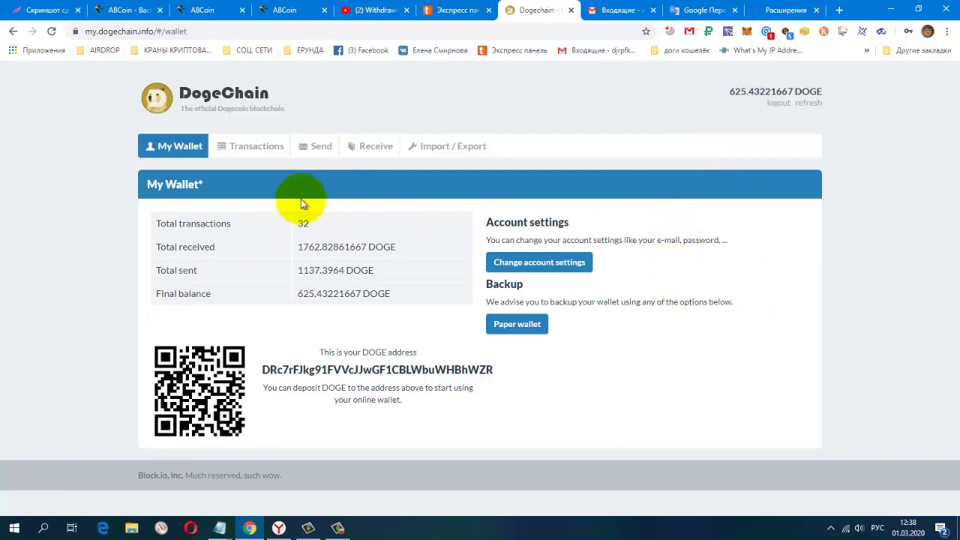
pyautogui.click(321, 156)
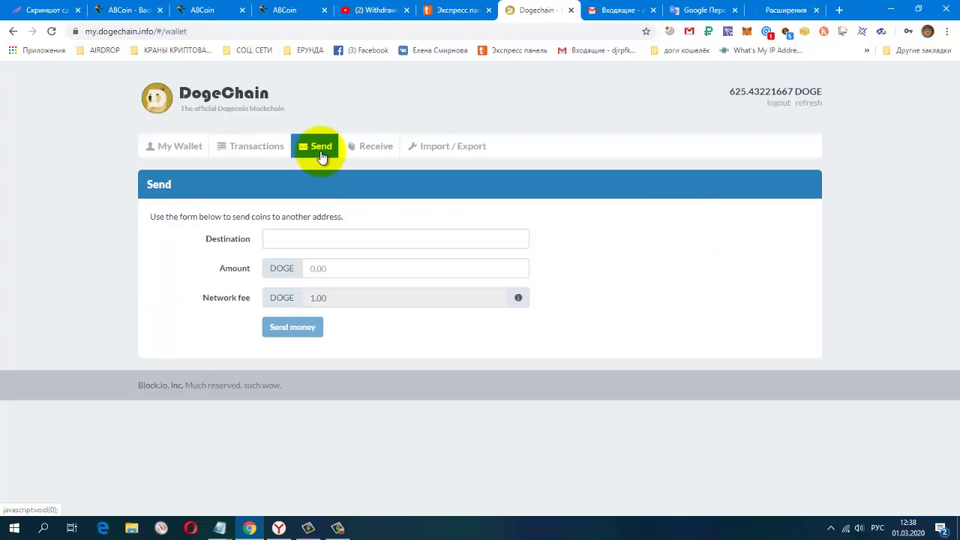
# - Send 100 DOGE to the copied order address, pasting it as the destination
pyautogui.rightClick(507, 239)
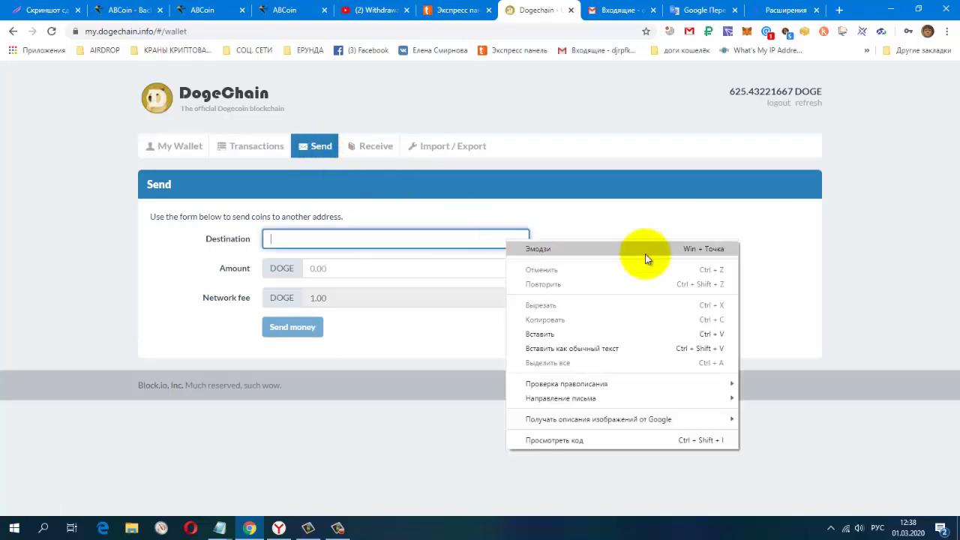
pyautogui.click(650, 333)
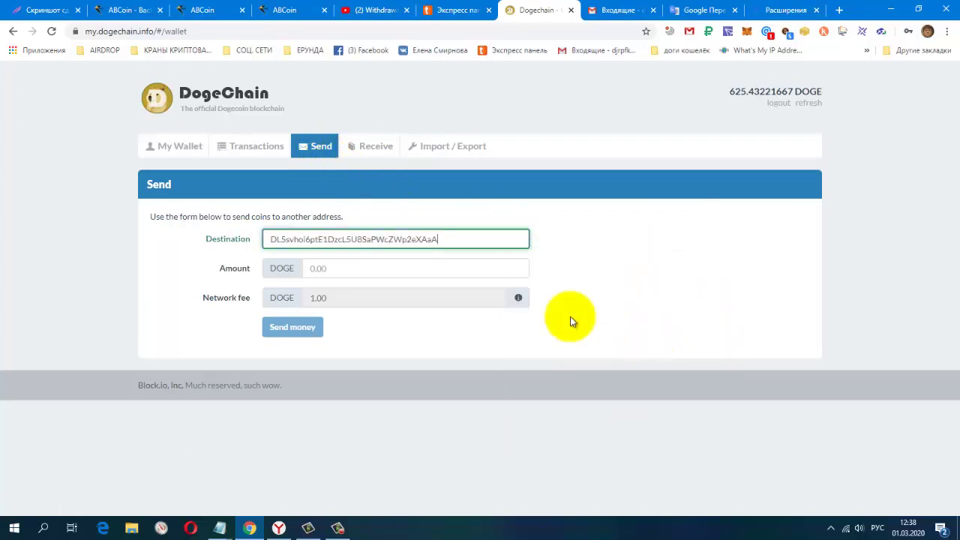
pyautogui.click(416, 267)
pyautogui.write('100')
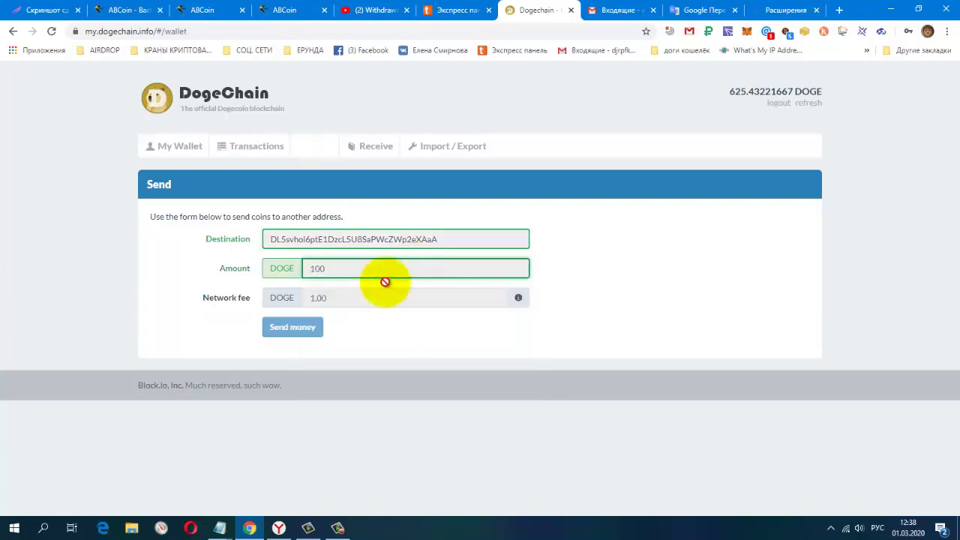
pyautogui.click(319, 297)
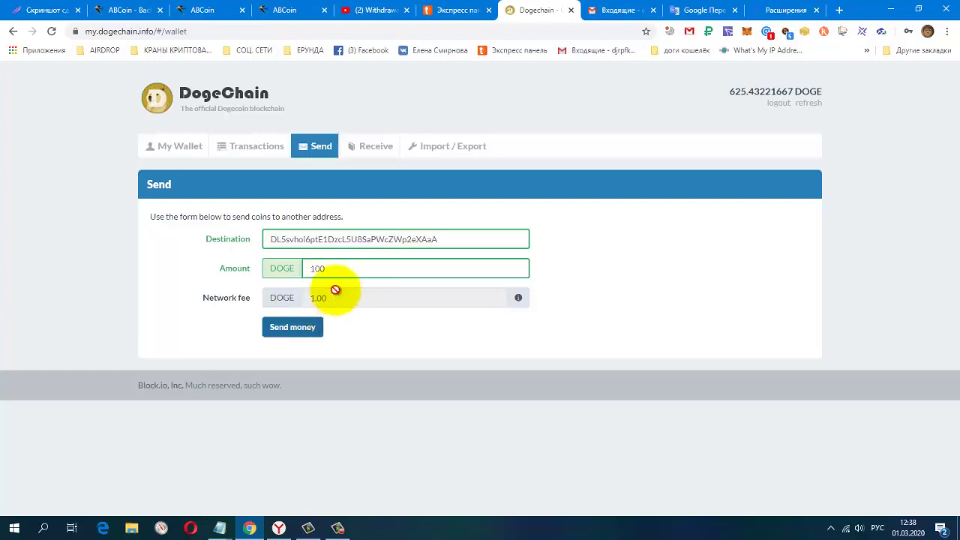
pyautogui.click(304, 329)
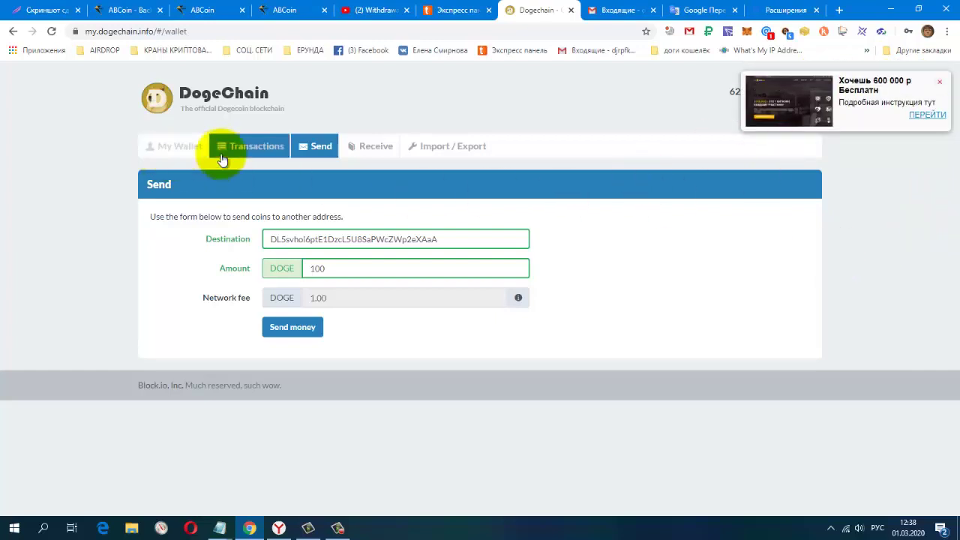
# - Check the wallet's transactions list, reload DogeChain and log back into the existing wallet with the saved credentials
pyautogui.click(255, 147)
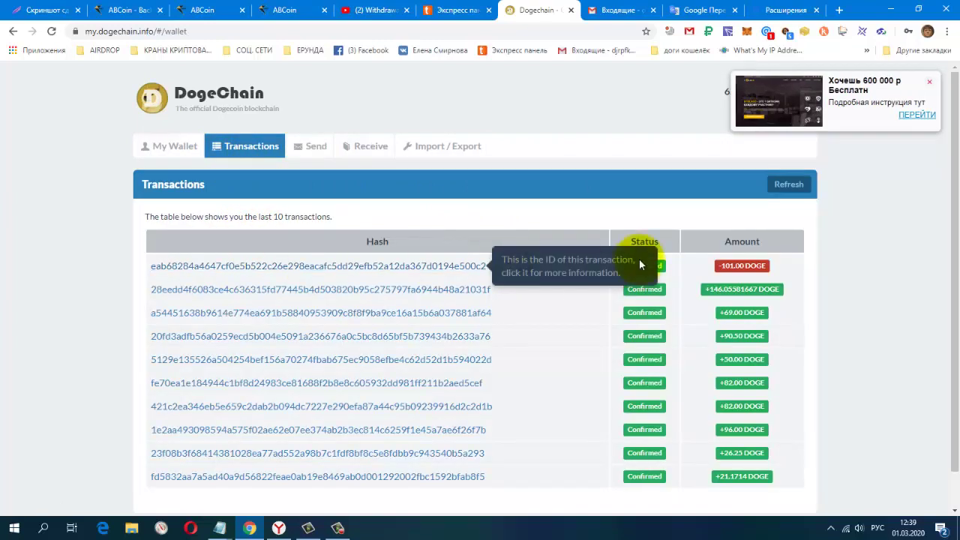
pyautogui.rightClick(52, 177)
pyautogui.click(66, 210)
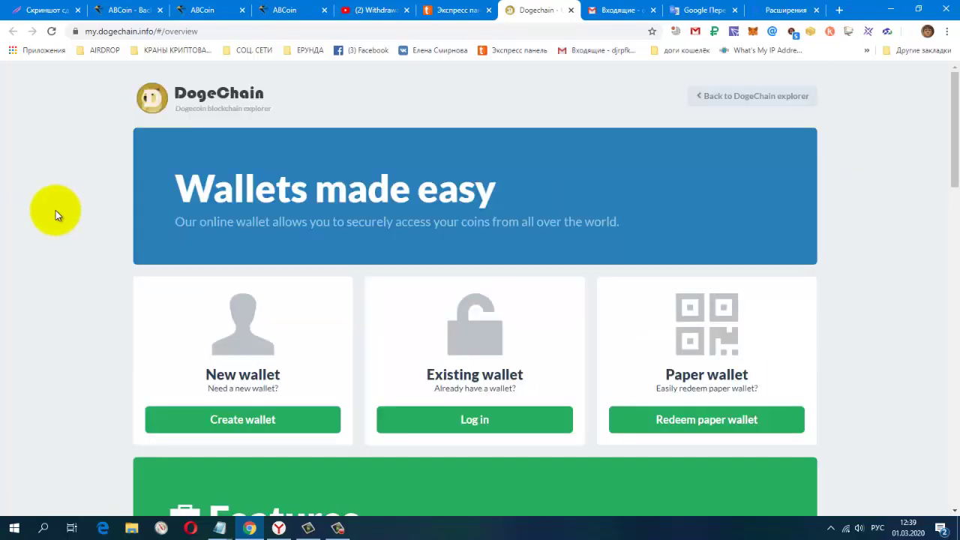
pyautogui.click(467, 418)
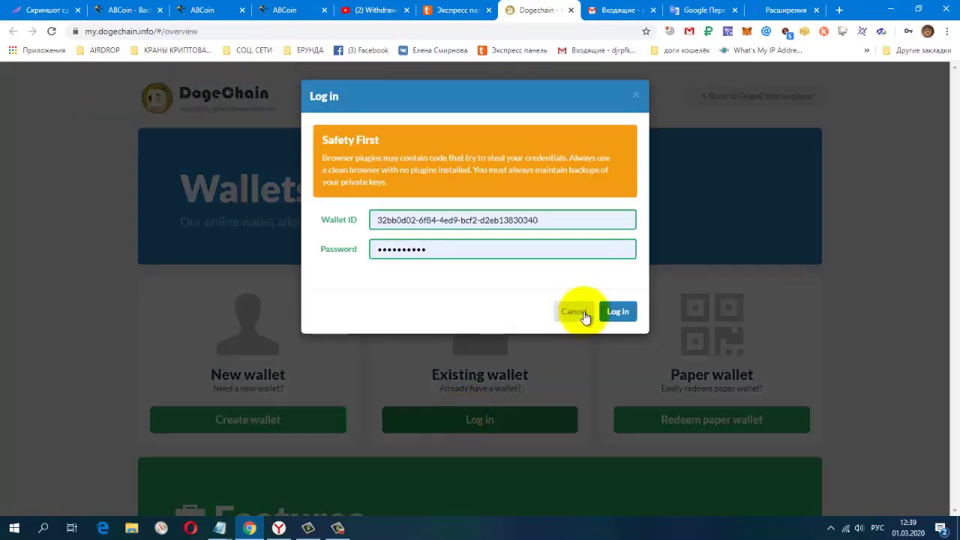
pyautogui.click(619, 311)
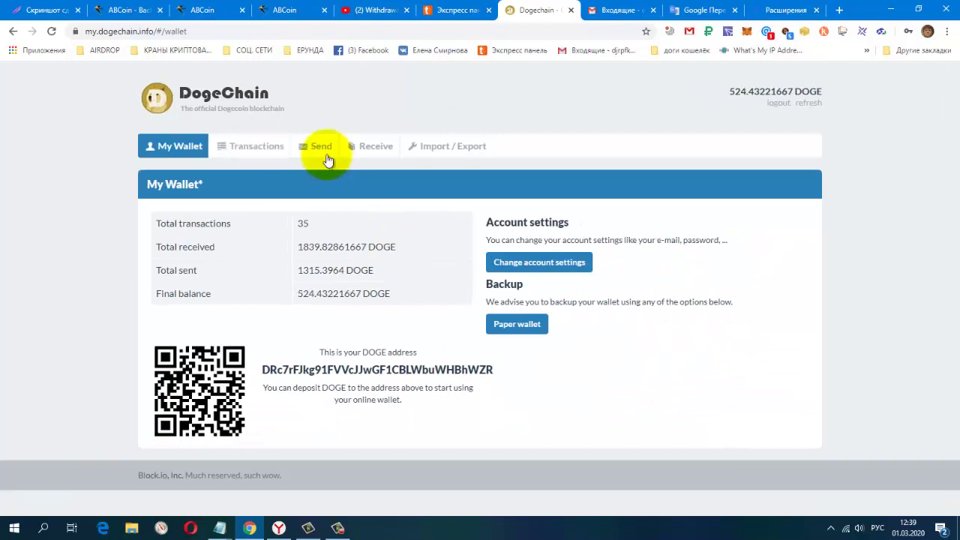
# - Open the wallet's transactions list and examine the details and confirmations of the two latest outgoing payments
pyautogui.click(325, 153)
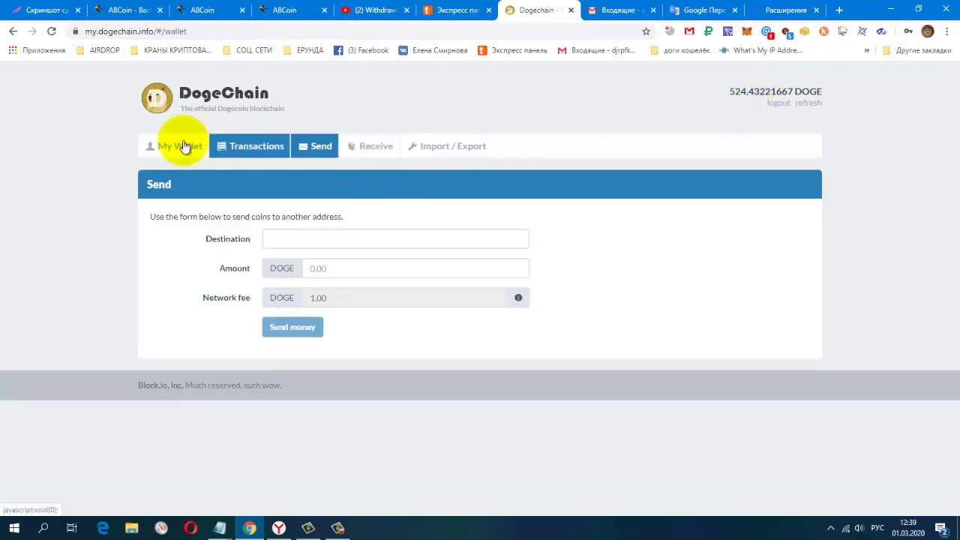
pyautogui.click(222, 146)
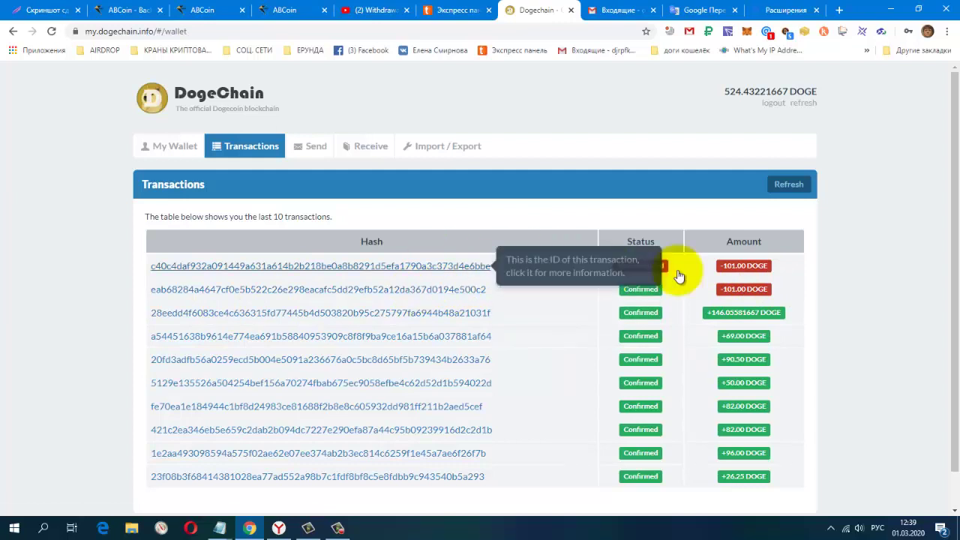
pyautogui.click(420, 292)
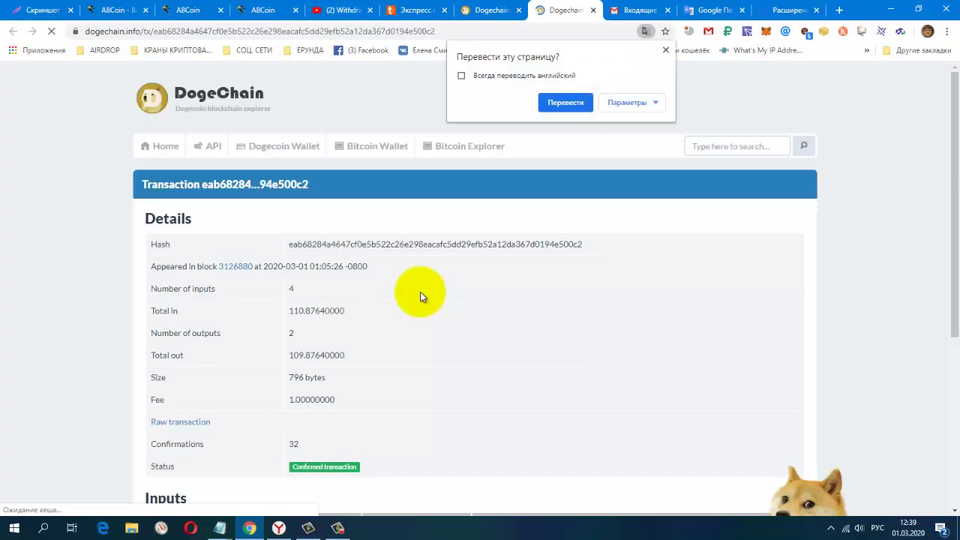
pyautogui.scroll(-3, 420, 292)
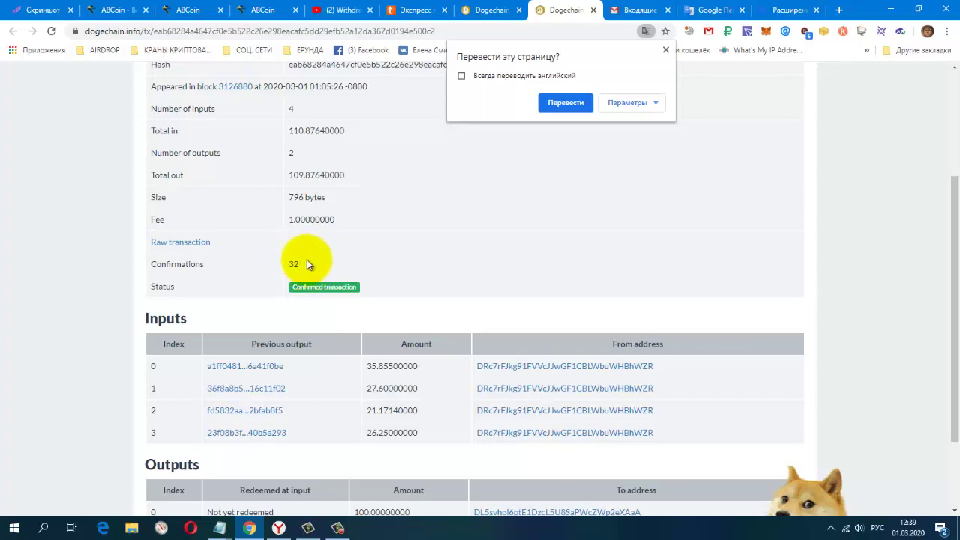
pyautogui.click(487, 12)
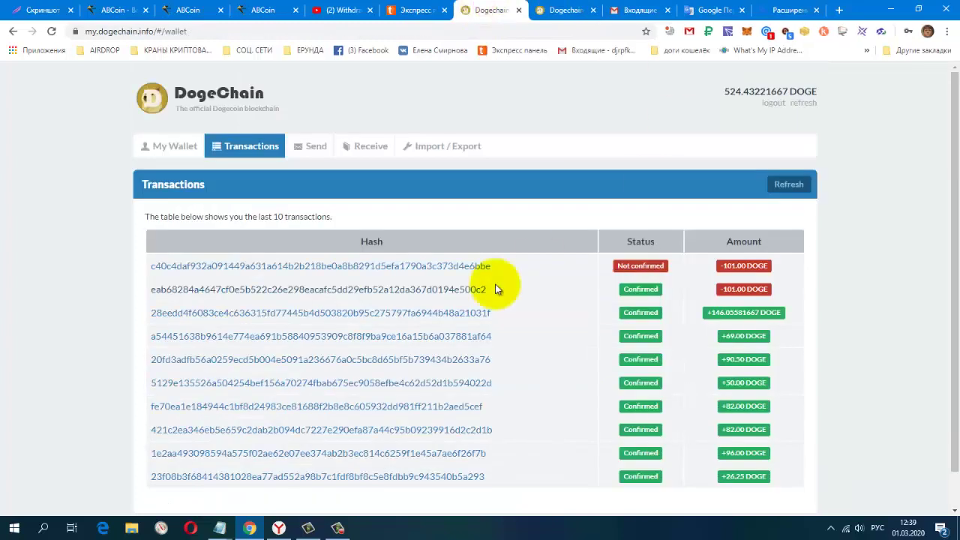
pyautogui.click(425, 267)
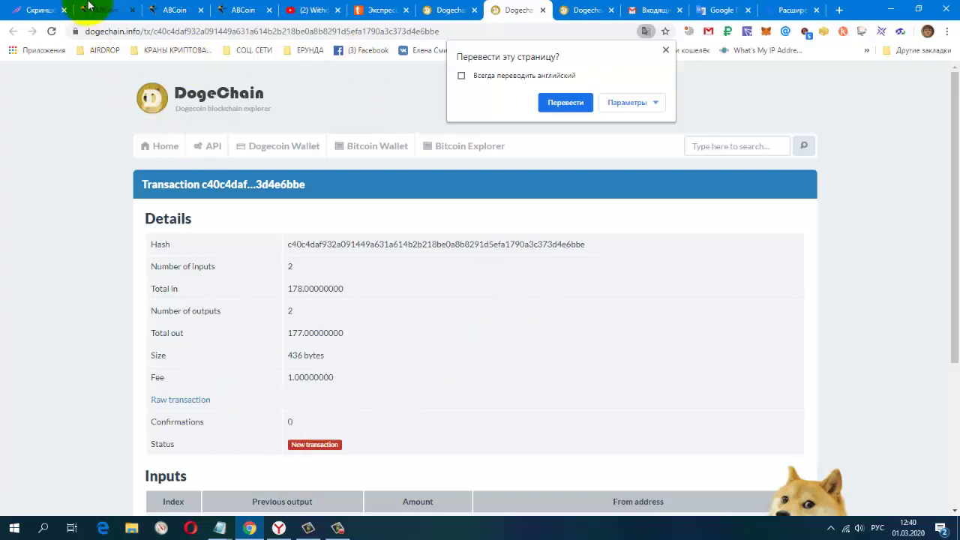
# - Return to the ABCoin back office and check the deposit limits of the BTC Plan A
pyautogui.click(108, 11)
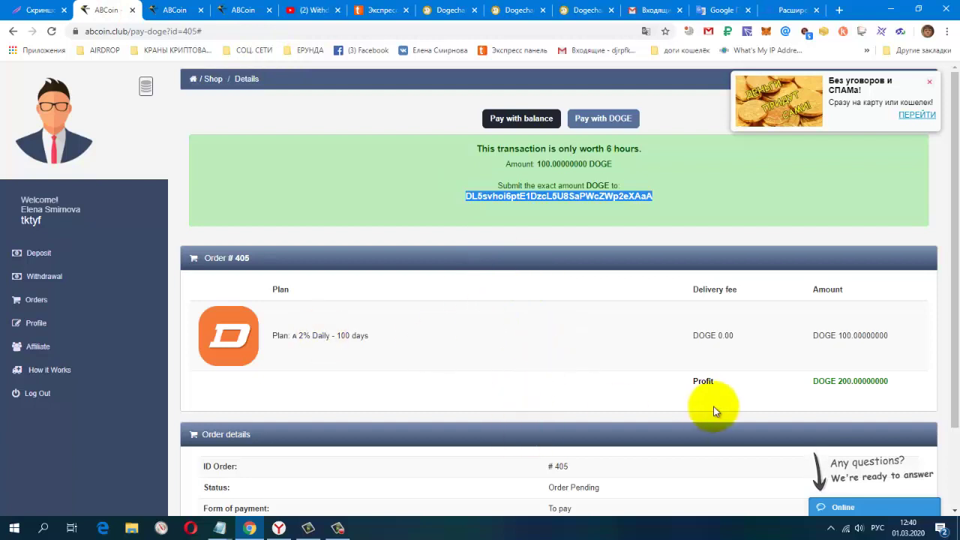
pyautogui.click(51, 257)
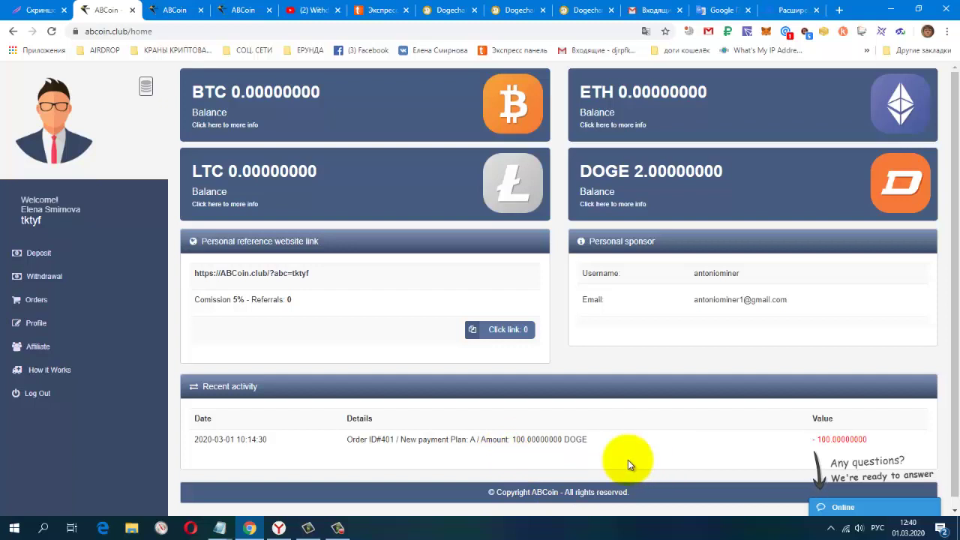
pyautogui.click(372, 120)
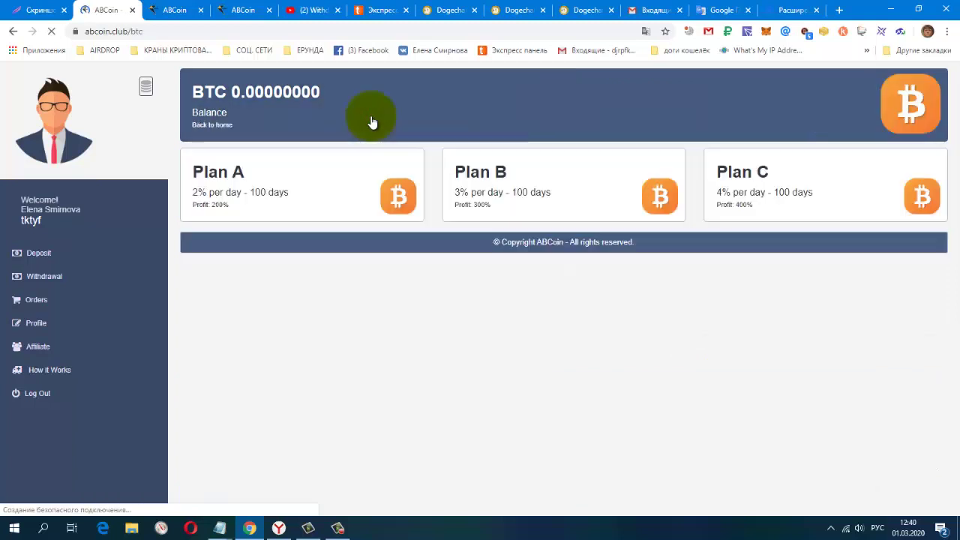
pyautogui.click(316, 192)
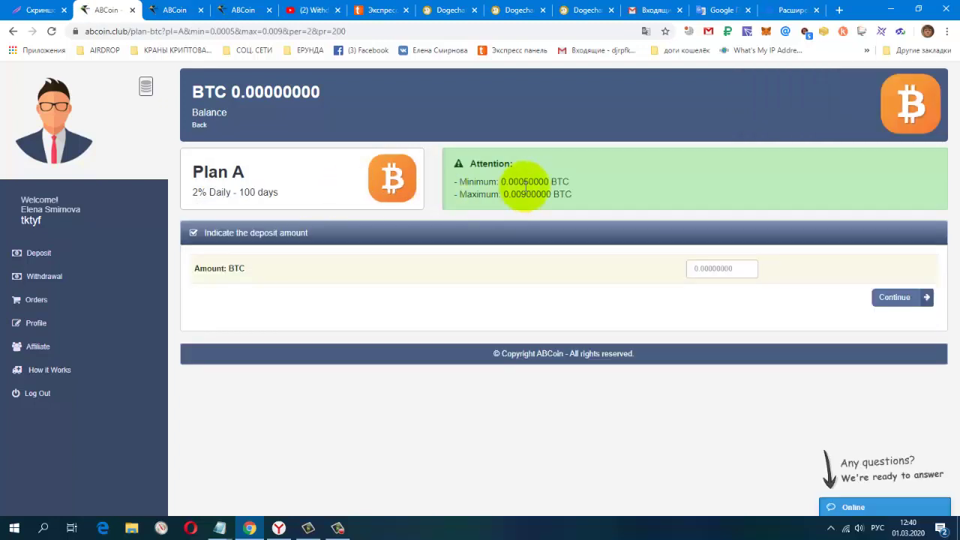
# - Check the Plan A deposit limits for LTC and ETH, and return to the balance overview
pyautogui.click(42, 258)
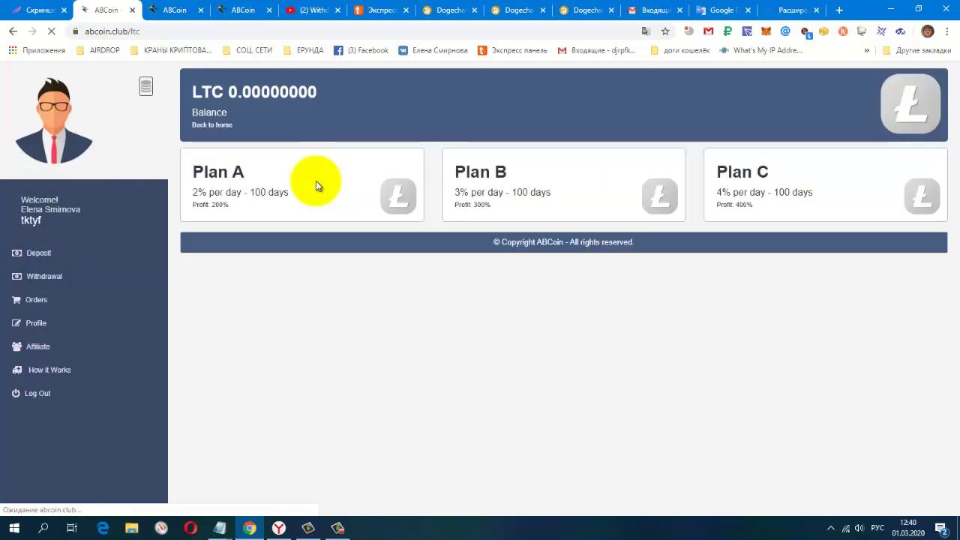
pyautogui.click(312, 189)
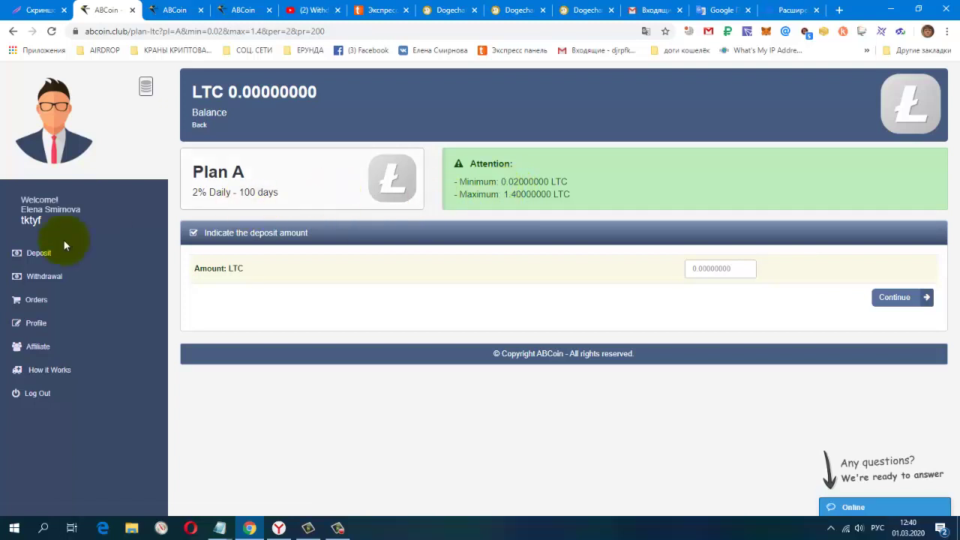
pyautogui.click(39, 255)
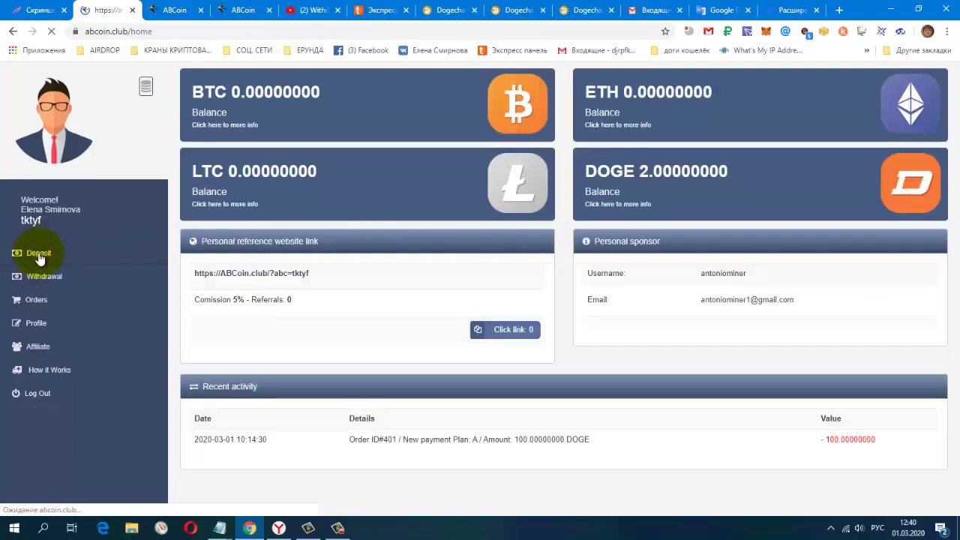
pyautogui.click(743, 114)
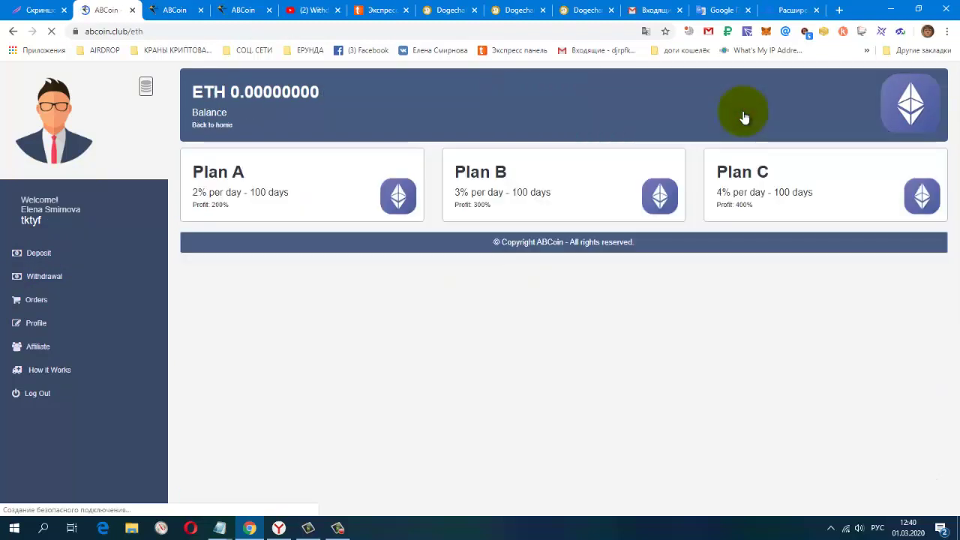
pyautogui.click(282, 208)
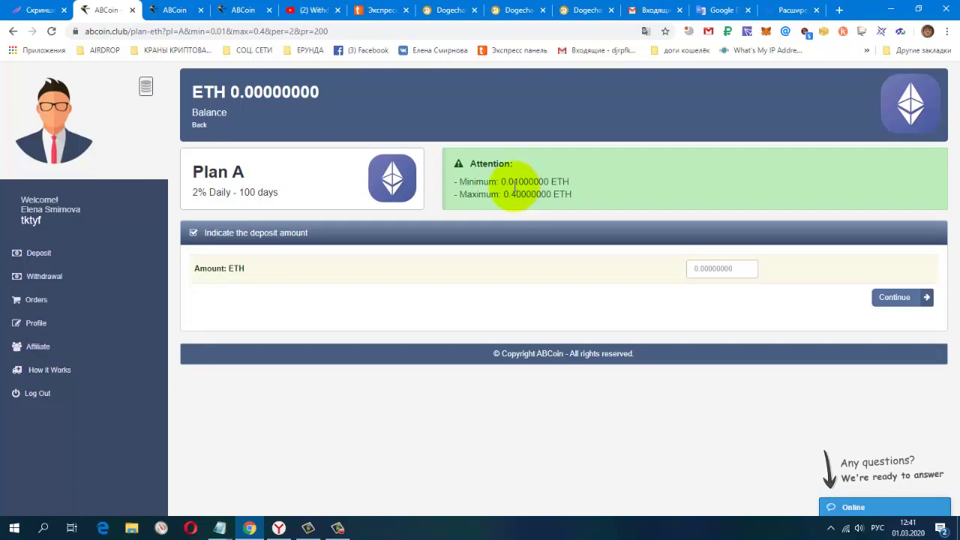
pyautogui.click(49, 261)
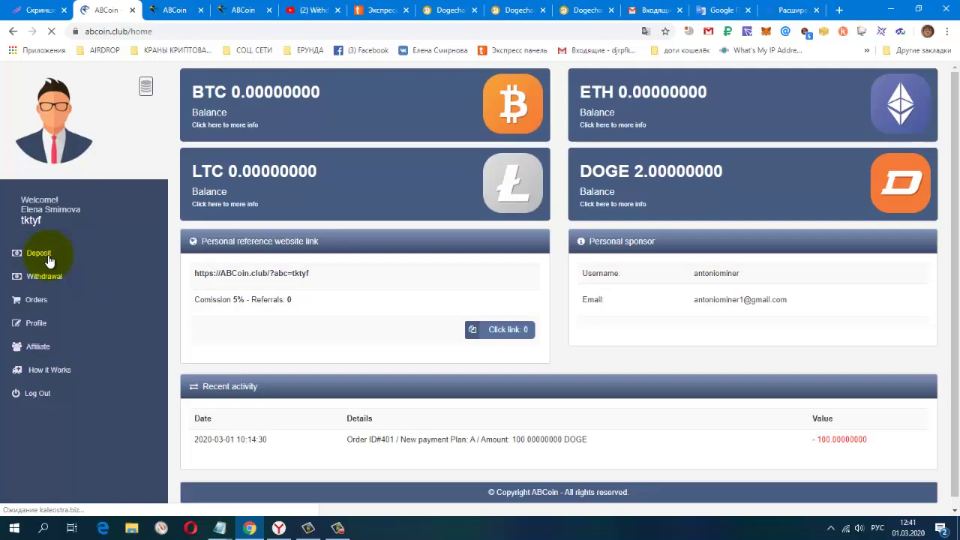